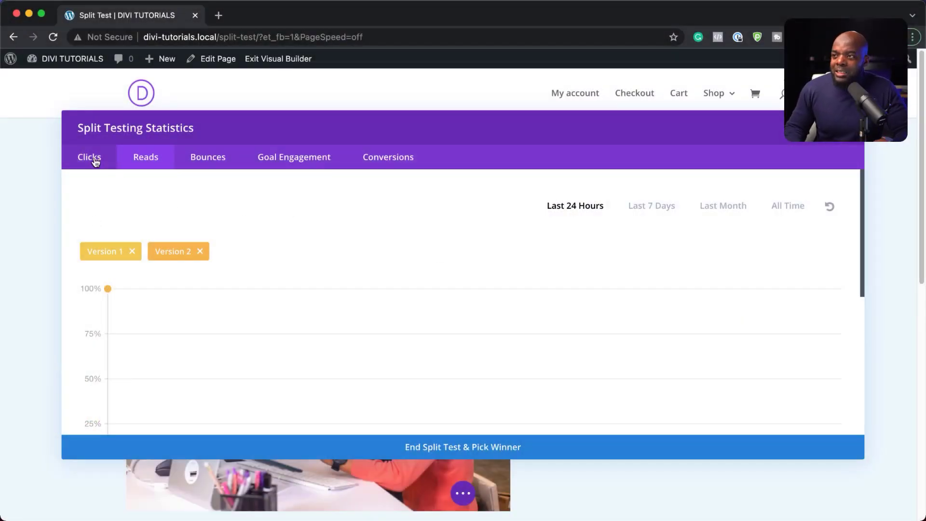
# Review the Clicks statistics for both versions (Version 2: 1 impression, 0 clicks), then close the window
pyautogui.click(95, 161)
pyautogui.scroll(-5, 348, 291)
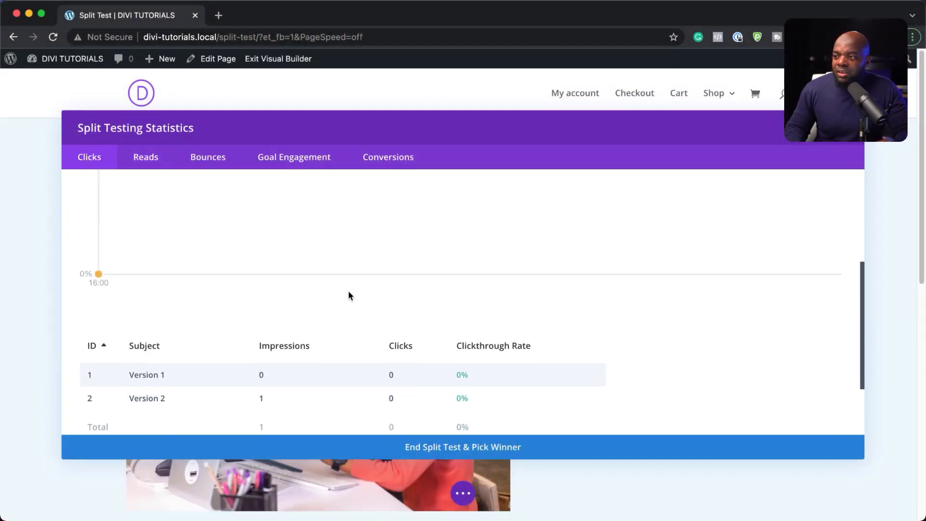
pyautogui.scroll(-2, 348, 291)
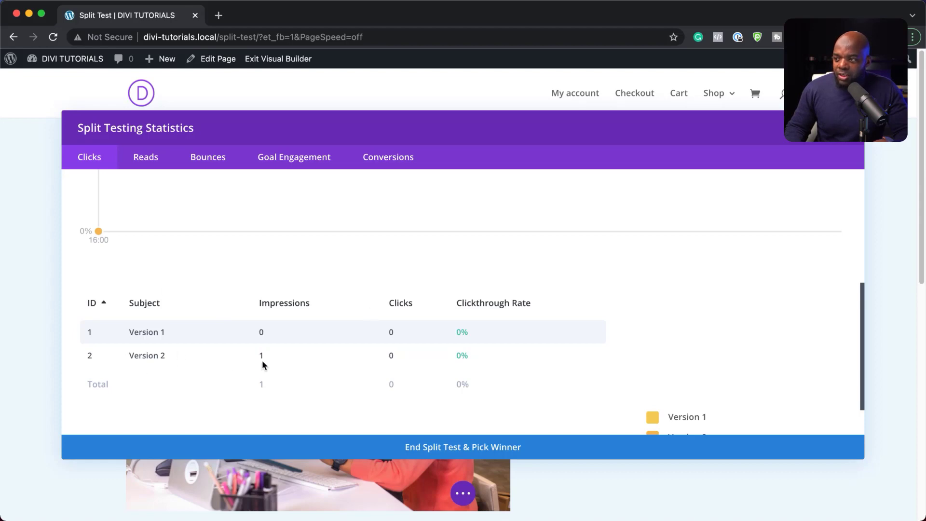
pyautogui.press('Escape')
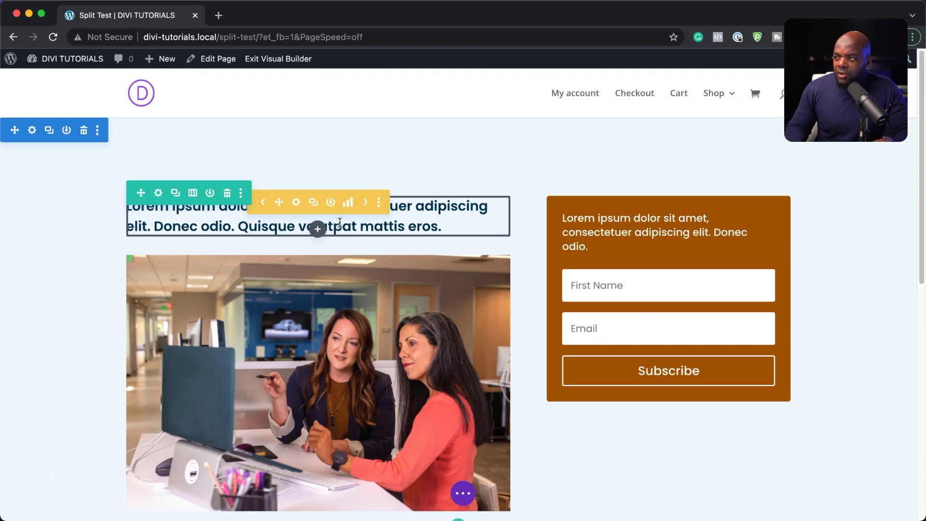
pyautogui.click(462, 493)
pyautogui.click(48, 493)
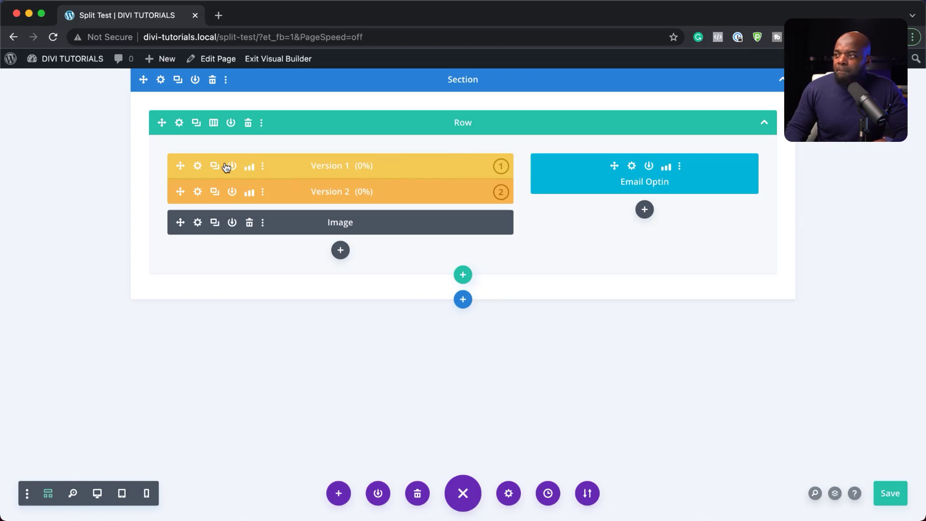
pyautogui.click(198, 166)
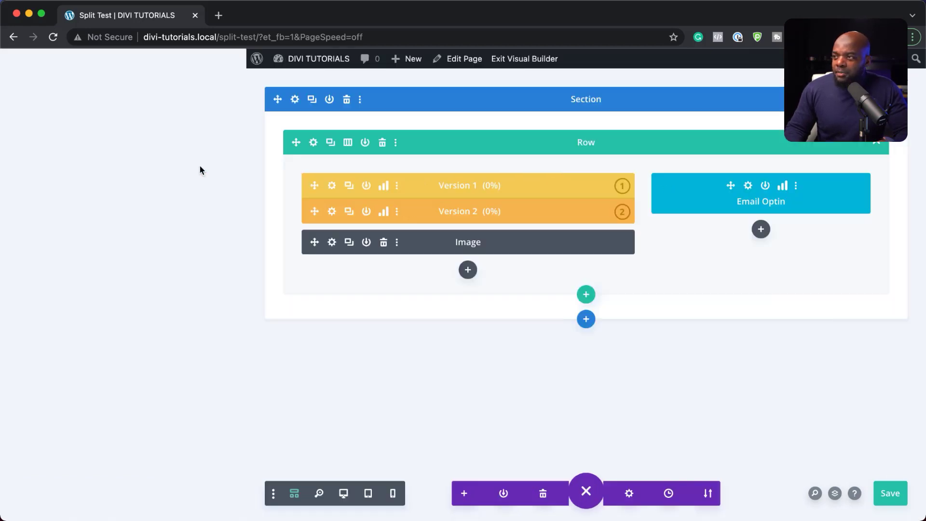
pyautogui.moveTo(26, 296); pyautogui.dragTo(117, 298)
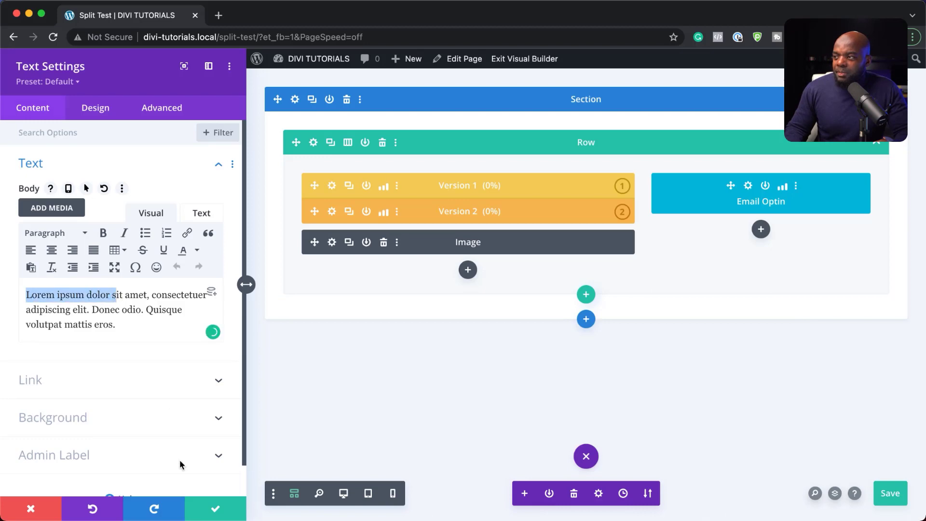
pyautogui.click(30, 508)
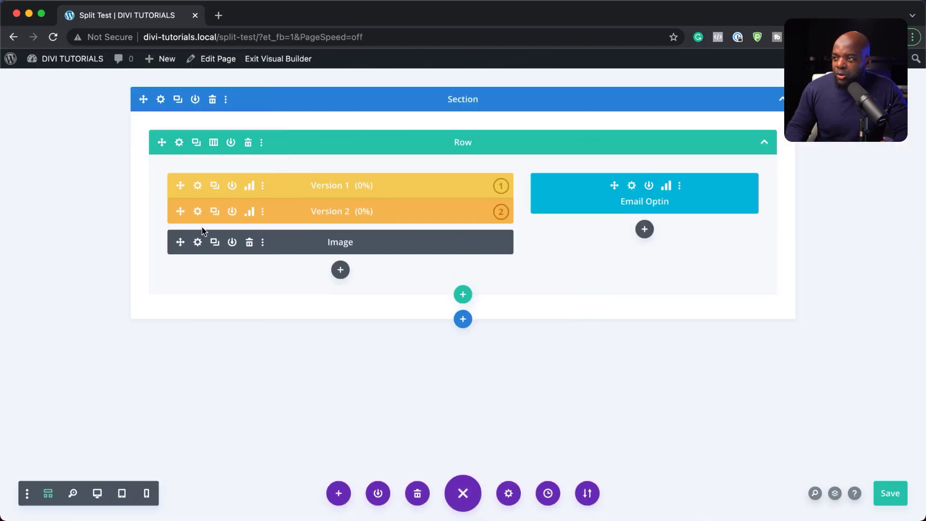
pyautogui.click(197, 212)
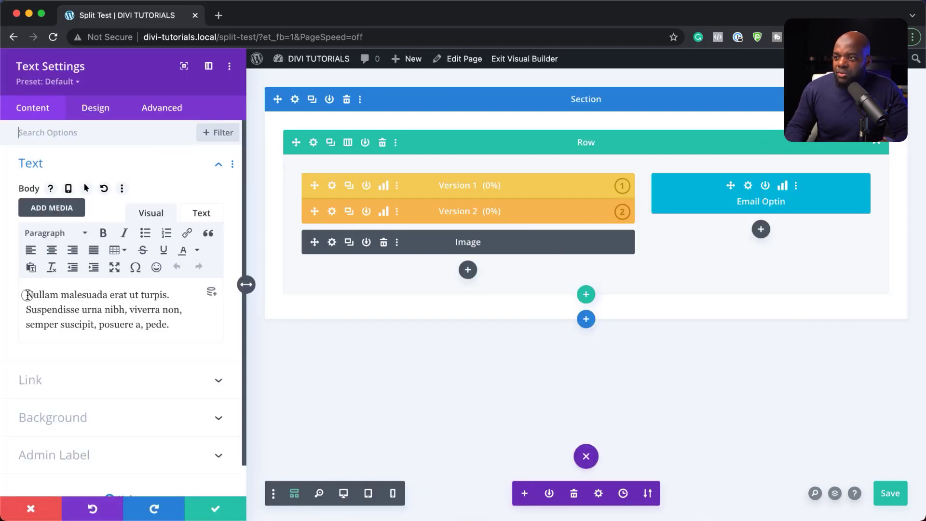
pyautogui.moveTo(28, 295); pyautogui.dragTo(136, 296)
pyautogui.click(59, 510)
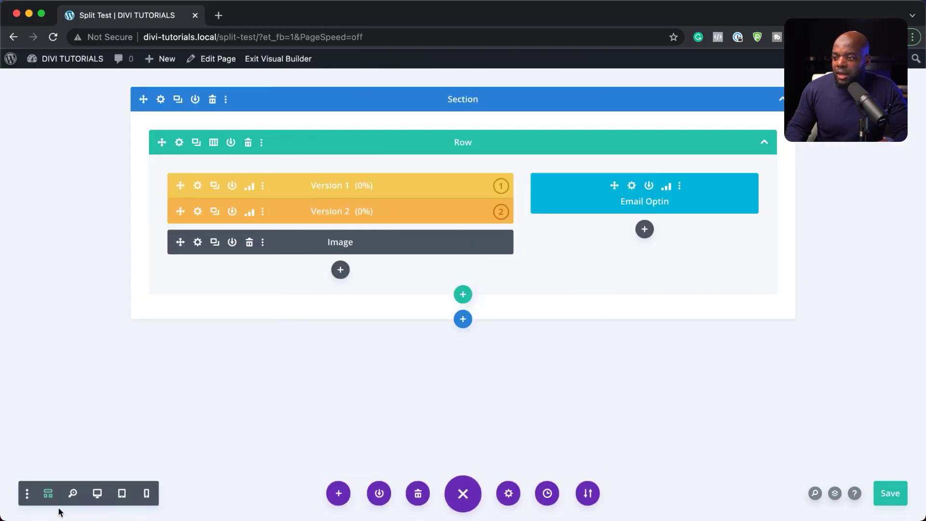
pyautogui.click(98, 494)
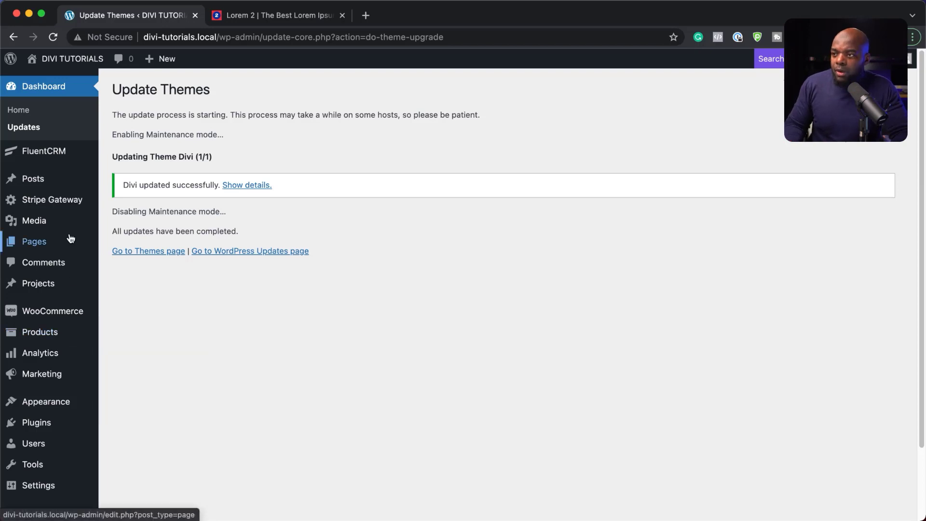
# Create a new WordPress page titled 'Split Test'
pyautogui.moveTo(53, 241)
pyautogui.click(134, 266)
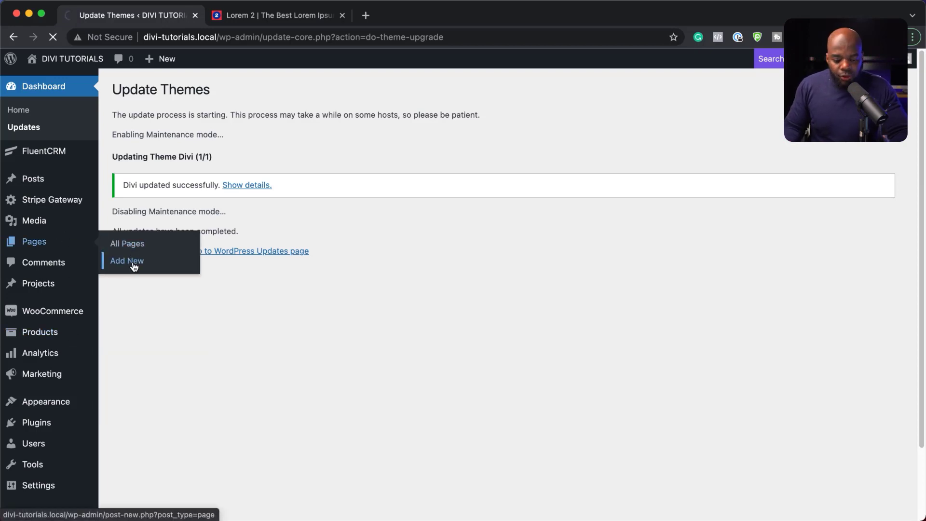
pyautogui.write('S')
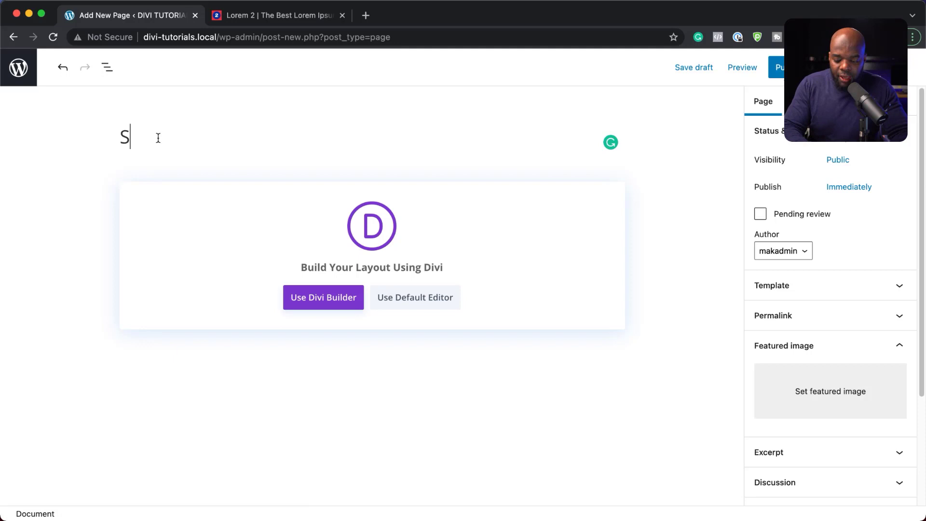
pyautogui.write('plit')
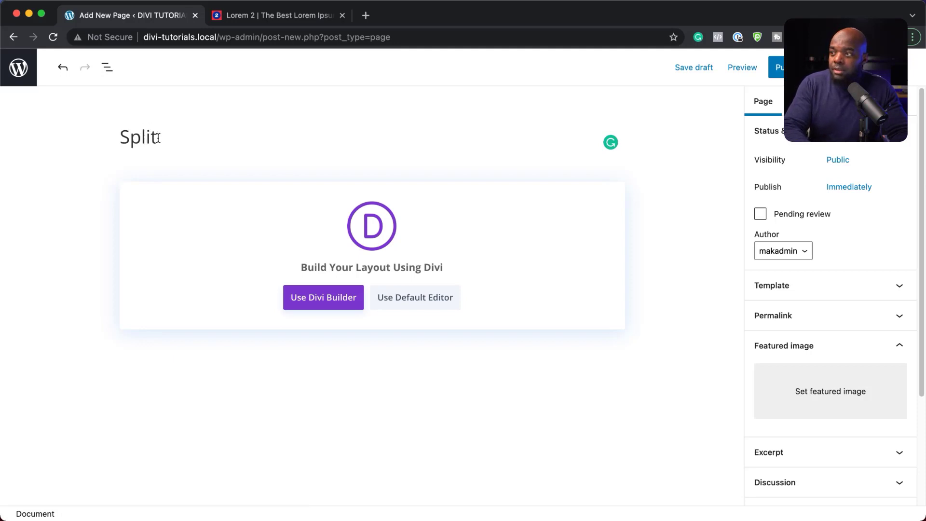
pyautogui.write(' Test')
# Build the page from scratch in Divi with an empty two-column row, wider on the left
pyautogui.click(318, 299)
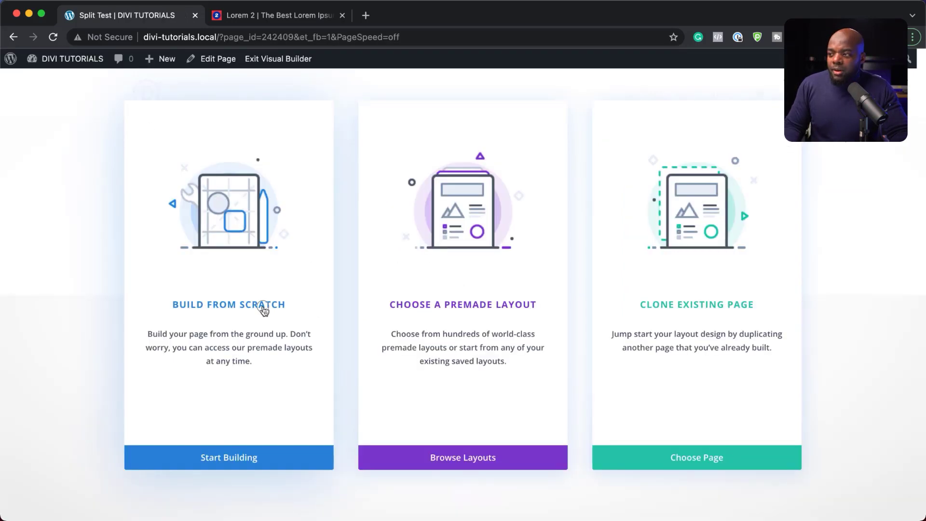
pyautogui.click(263, 307)
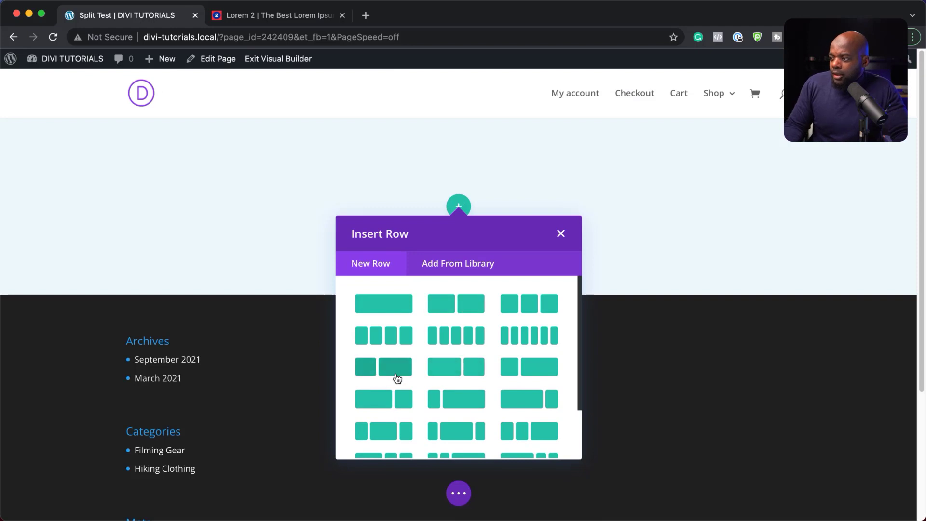
pyautogui.click(478, 371)
pyautogui.click(421, 238)
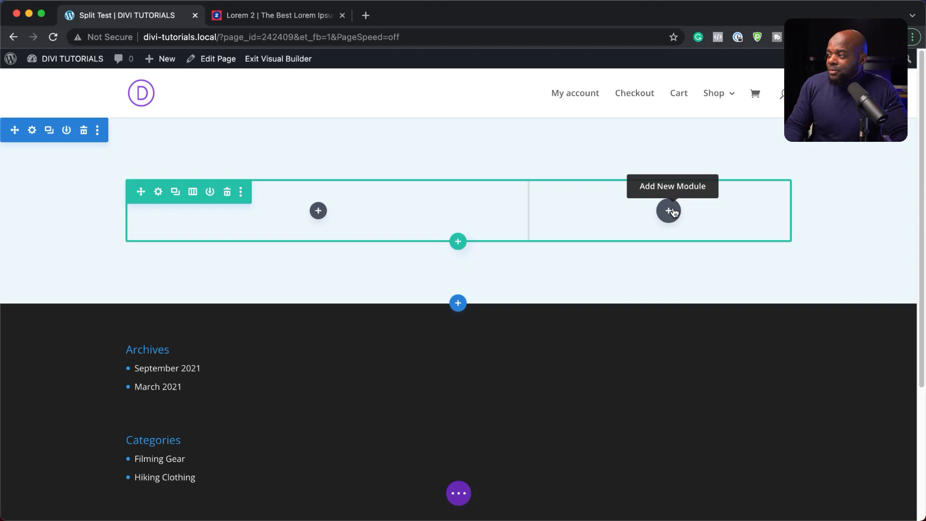
# Insert an Email Optin module into the right column
pyautogui.click(670, 211)
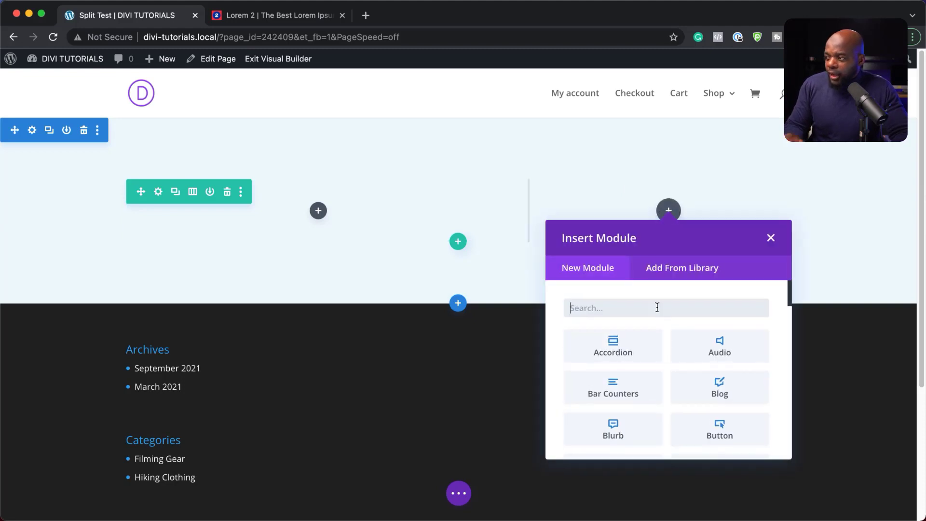
pyautogui.write('email')
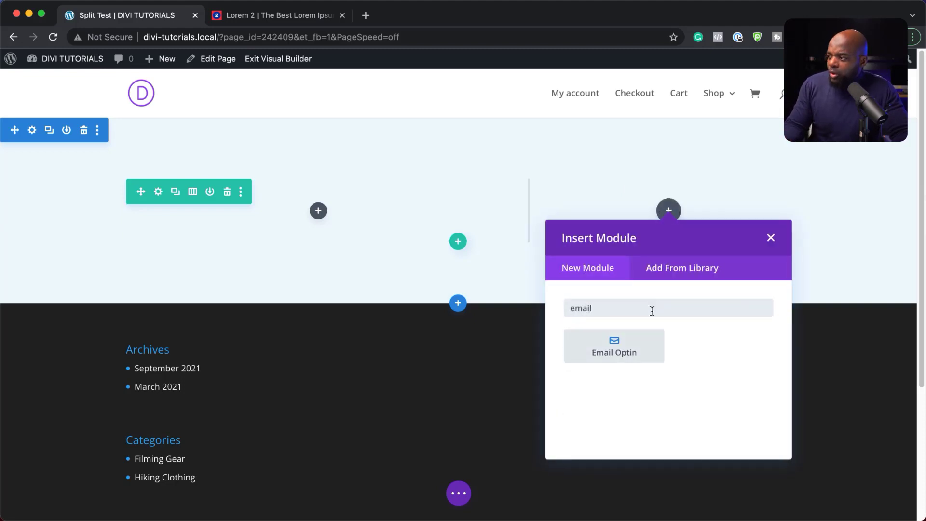
pyautogui.click(626, 355)
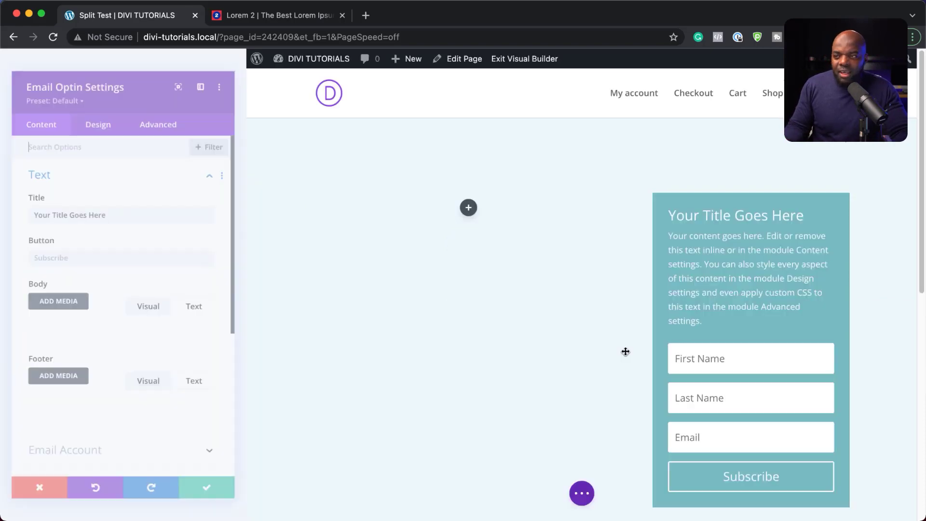
# Replace the optin body with a shortened Lorem ipsum passage and delete the optin title
pyautogui.scroll(-3, 128, 405)
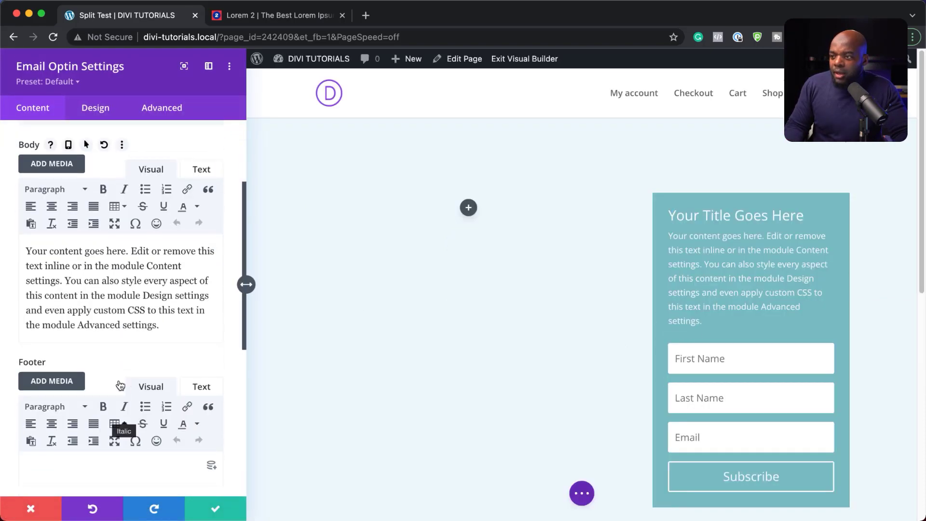
pyautogui.press('super+a')
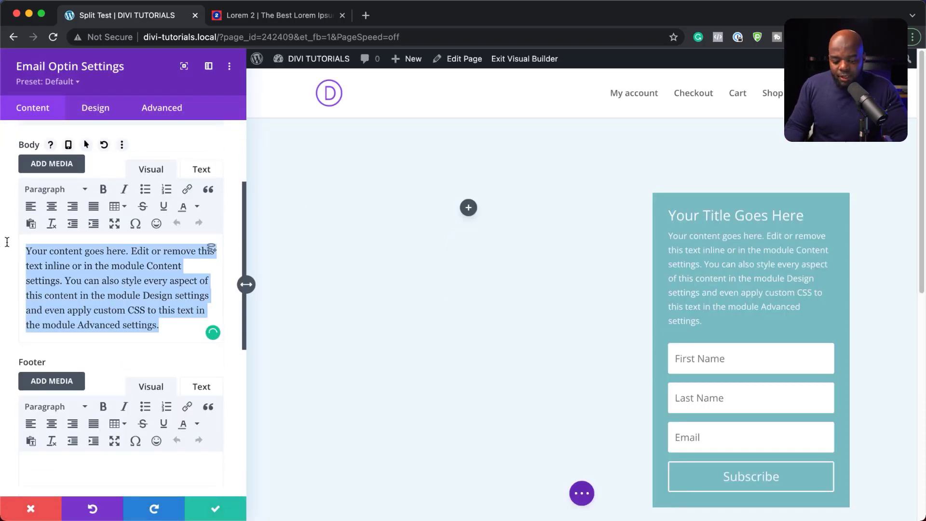
pyautogui.write('Lorem ipsum dolor sit amet, consectetuer adipiscing elit. Donec odio. Quisque volutpat mattis eros. Nullam malesuada erat ut turpis. Suspendisse urna nibh, viverra non, semper suscipit, posuere a, pede.')
pyautogui.moveTo(145, 267); pyautogui.dragTo(53, 326)
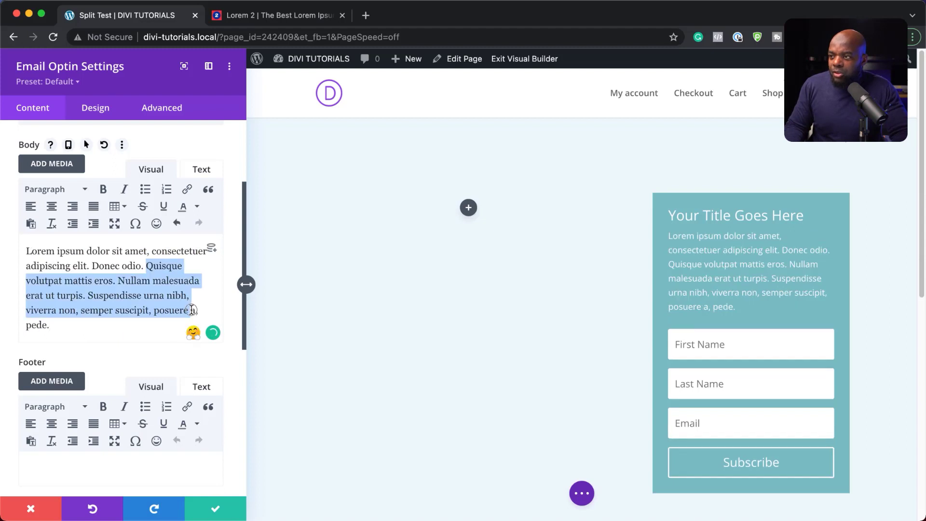
pyautogui.press('BackSpace')
pyautogui.scroll(5, 88, 215)
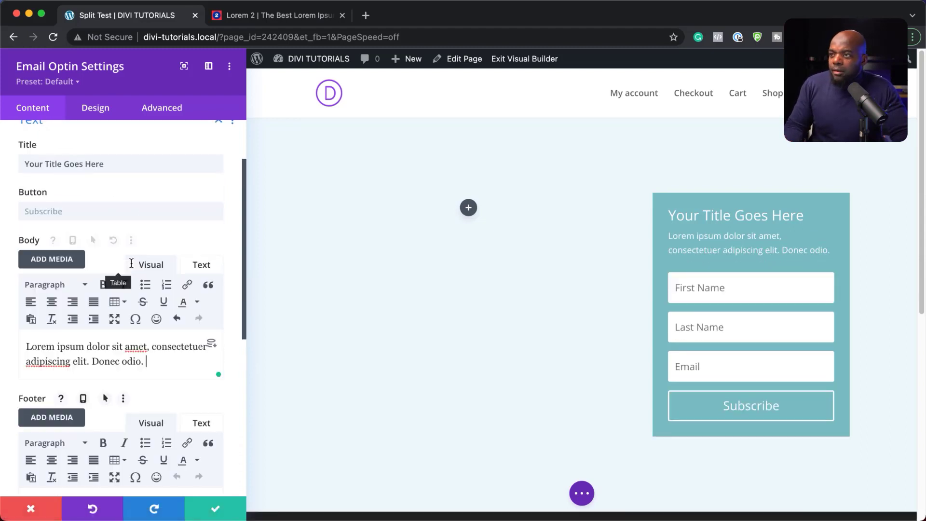
pyautogui.doubleClick(121, 209)
pyautogui.press('super+a')
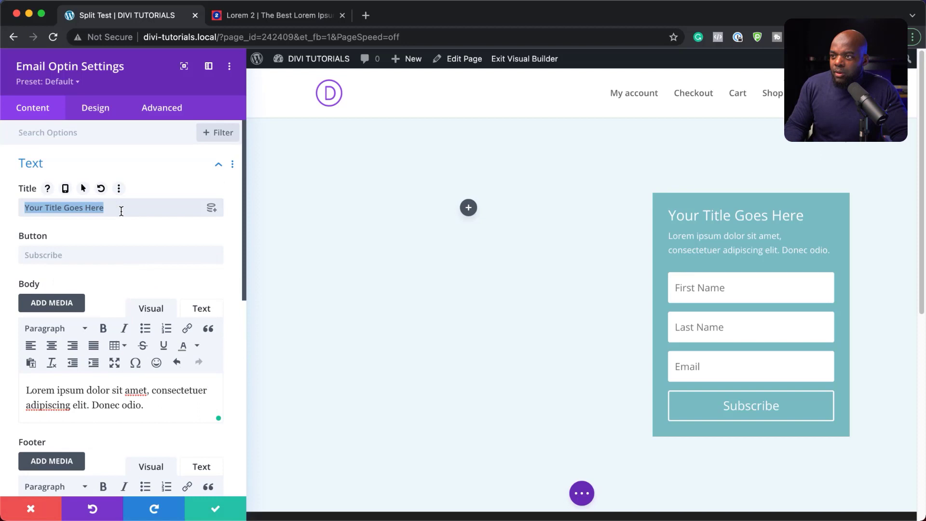
pyautogui.press('BackSpace')
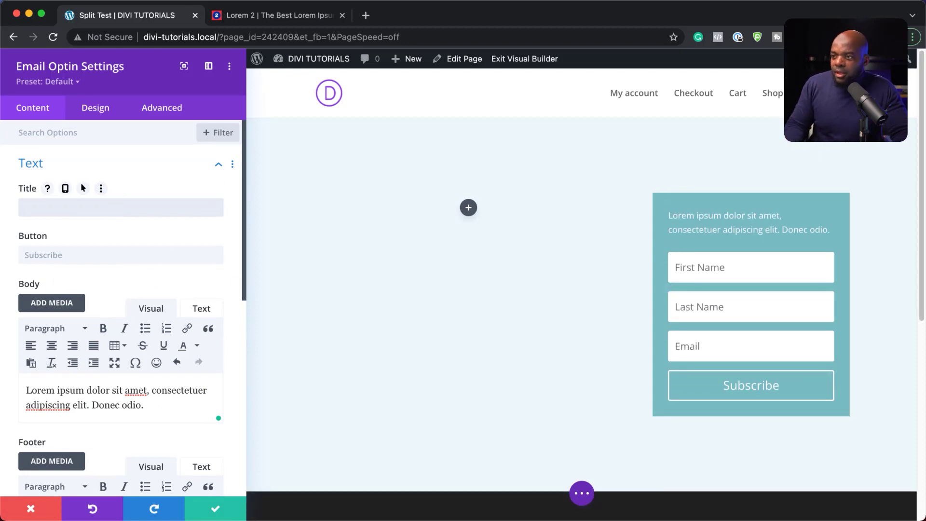
# Hide the Last Name field and give the form a brown #a35700 background
pyautogui.scroll(-10, 91, 384)
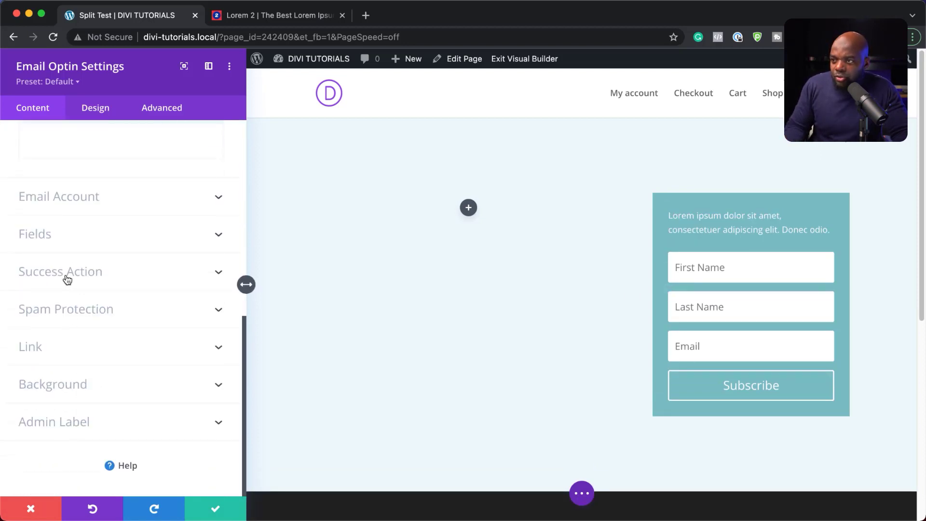
pyautogui.click(58, 241)
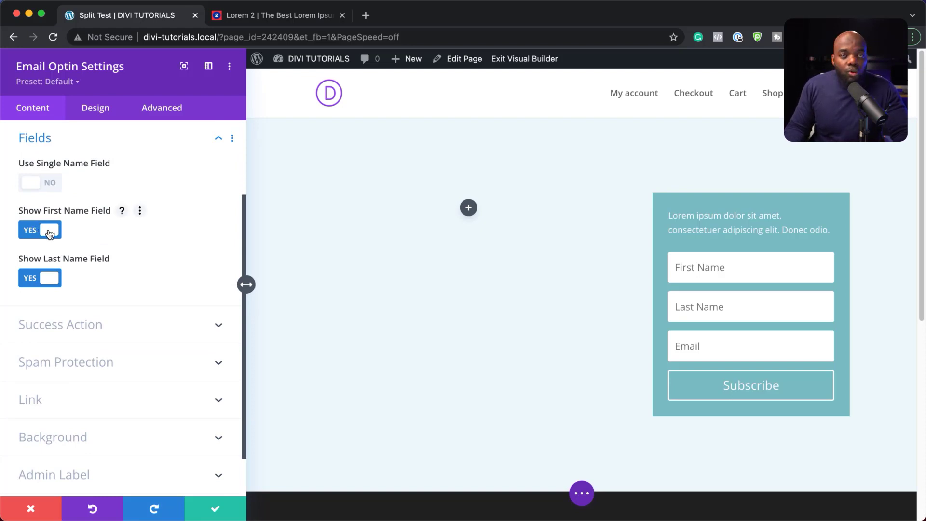
pyautogui.click(34, 283)
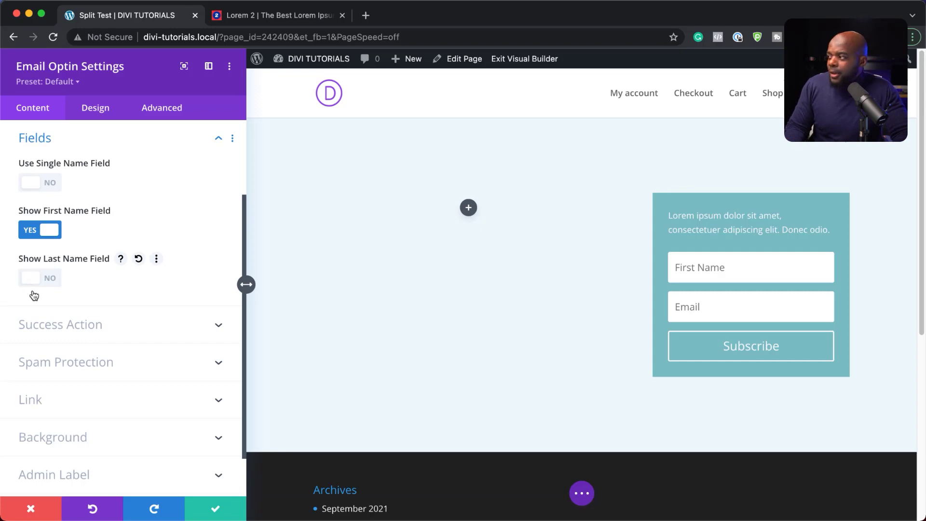
pyautogui.scroll(-2, 126, 377)
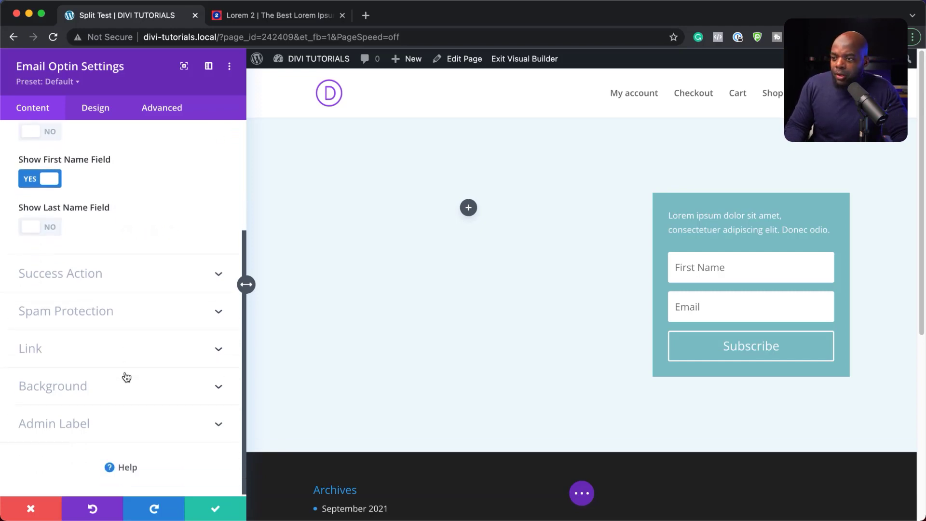
pyautogui.click(66, 385)
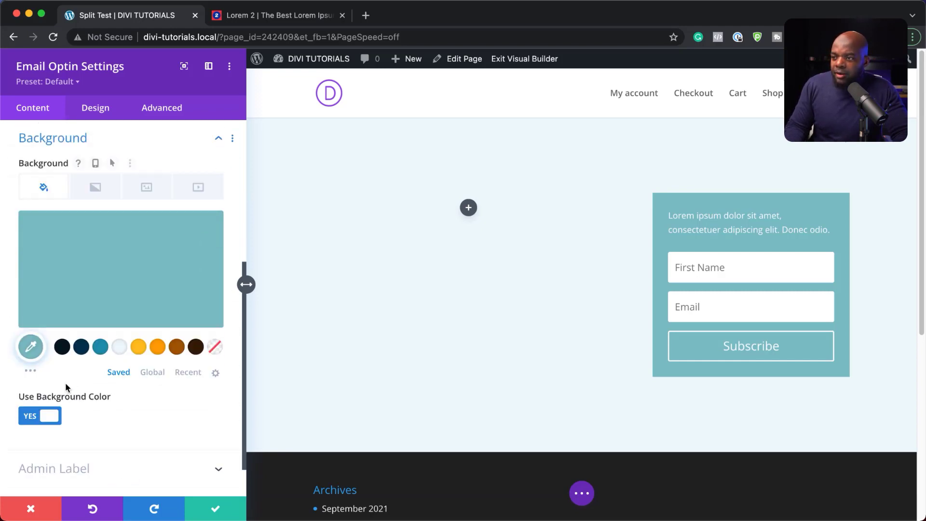
pyautogui.click(177, 348)
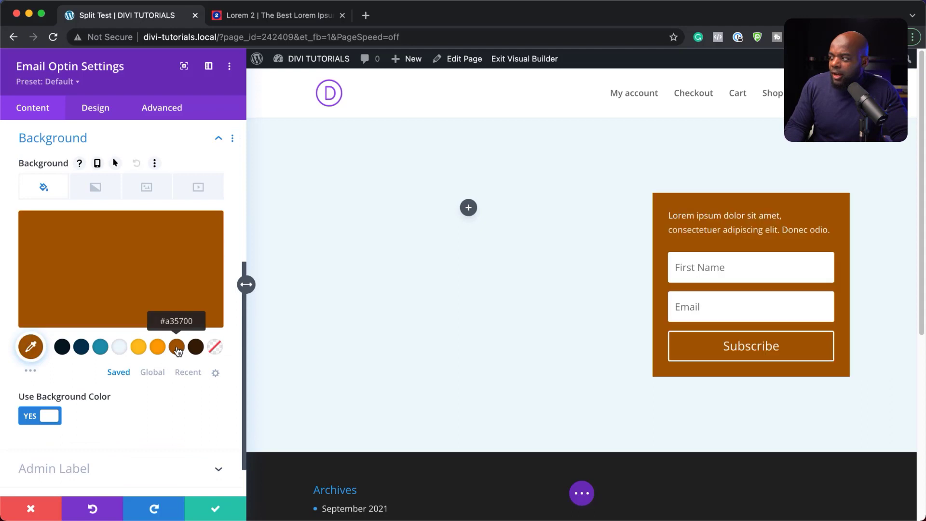
pyautogui.click(106, 113)
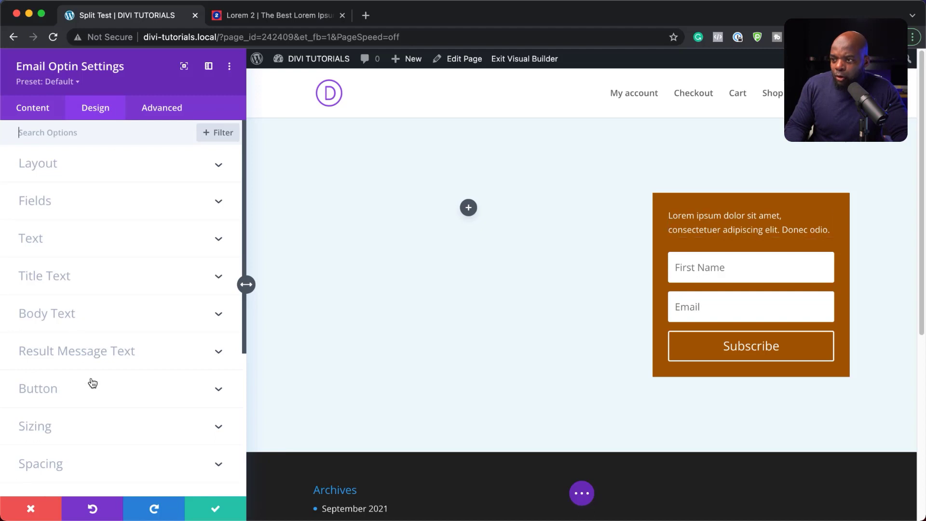
# Give the optin form slightly rounded corners
pyautogui.scroll(-1, 73, 405)
pyautogui.scroll(-3, 55, 430)
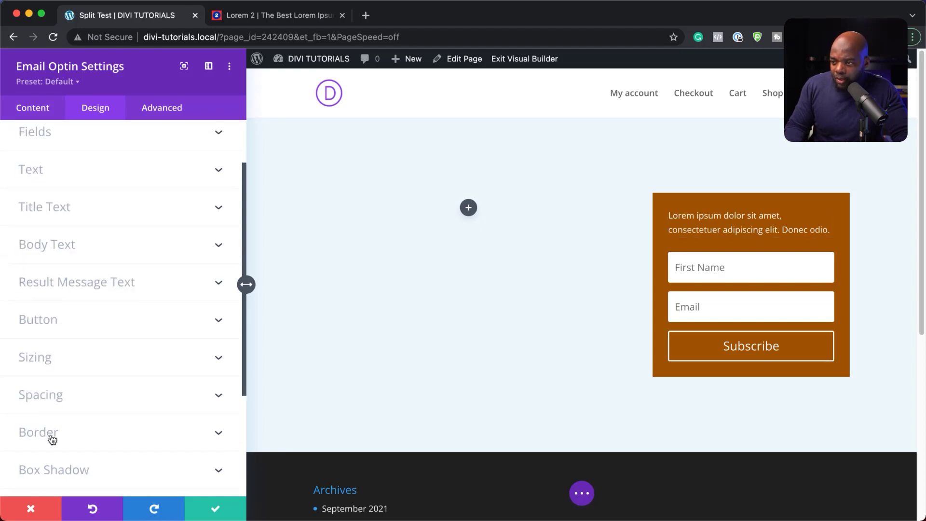
pyautogui.click(38, 432)
pyautogui.moveTo(62, 196); pyautogui.dragTo(65, 194)
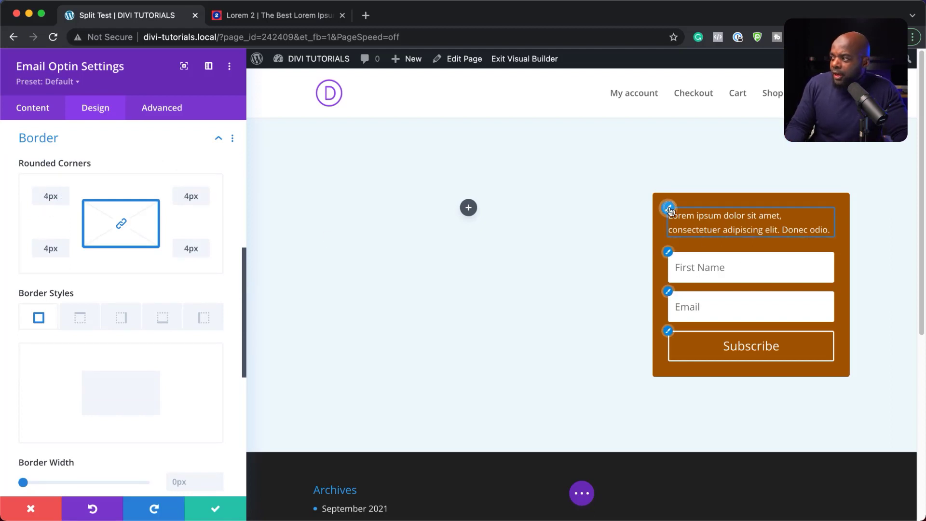
# Set the optin body text to Poppins at 17px and save the module
pyautogui.click(668, 209)
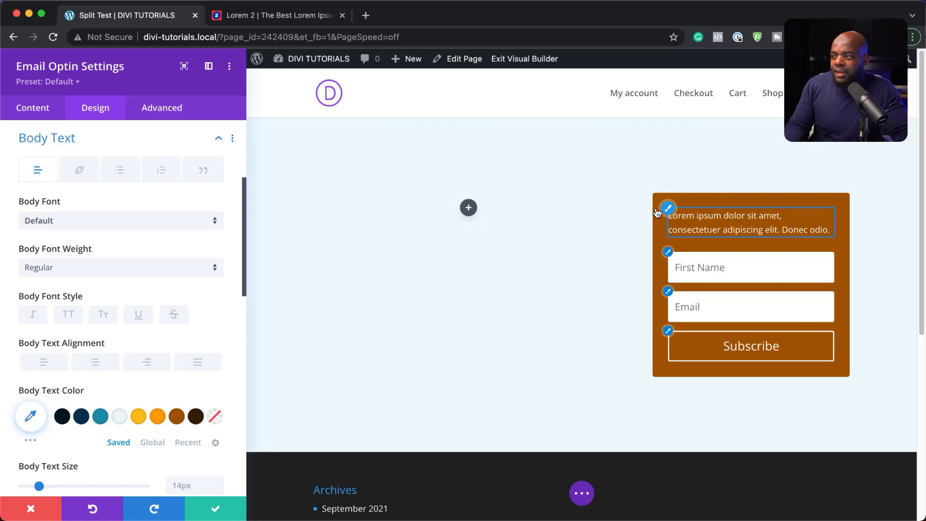
pyautogui.click(117, 227)
pyautogui.write('popp')
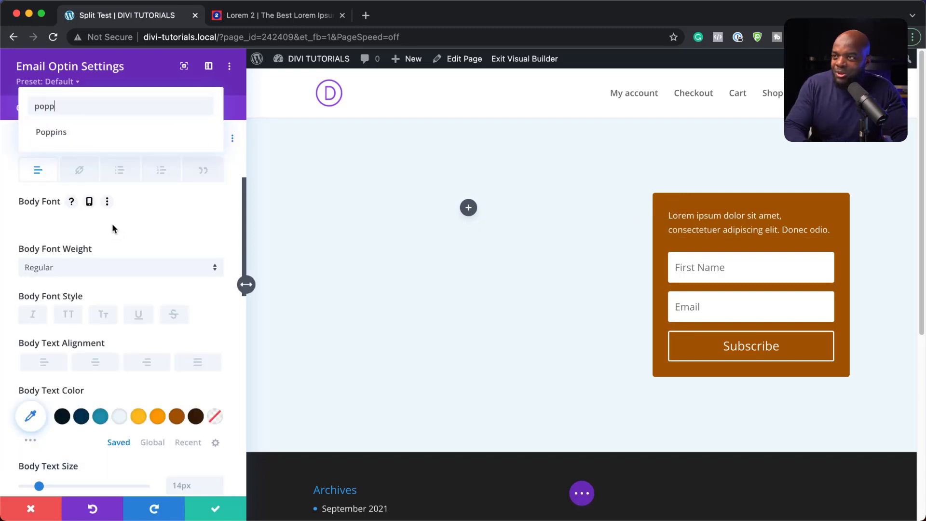
pyautogui.click(68, 131)
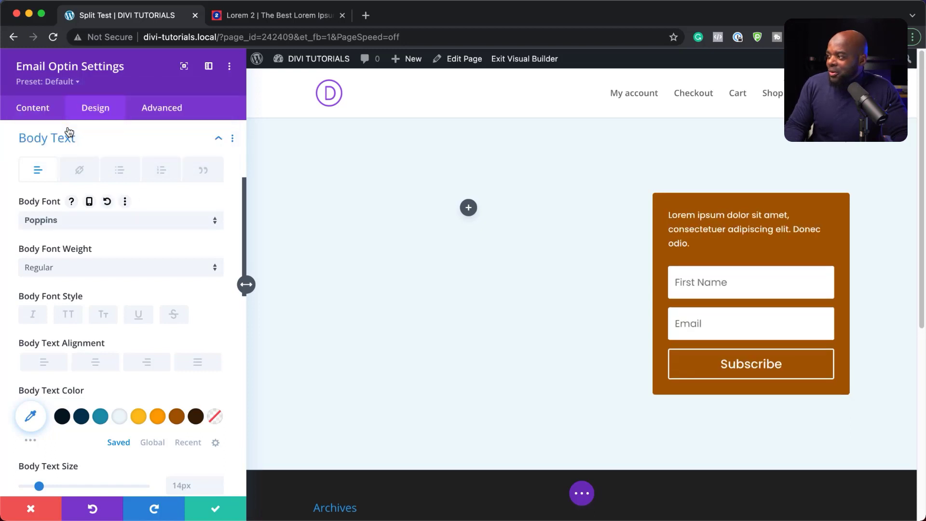
pyautogui.scroll(-5, 174, 392)
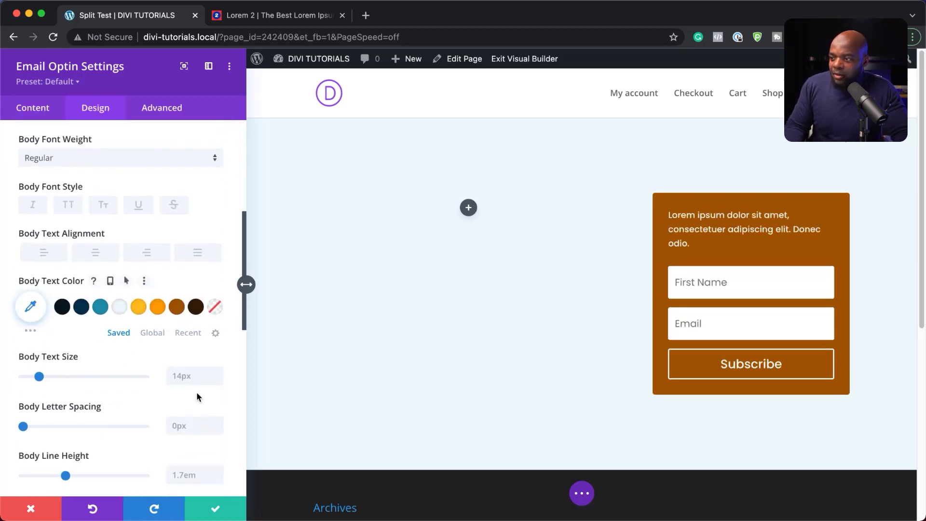
pyautogui.click(217, 372)
pyautogui.click(217, 372)
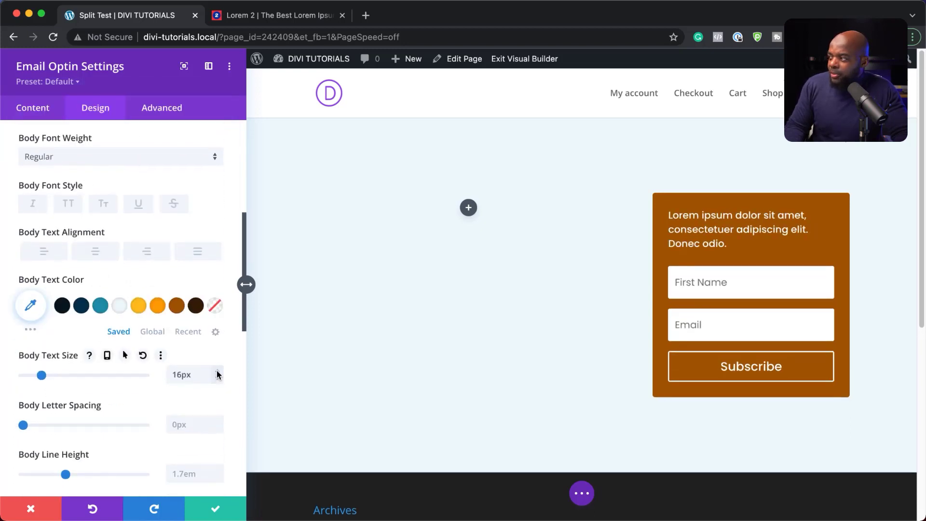
pyautogui.click(217, 372)
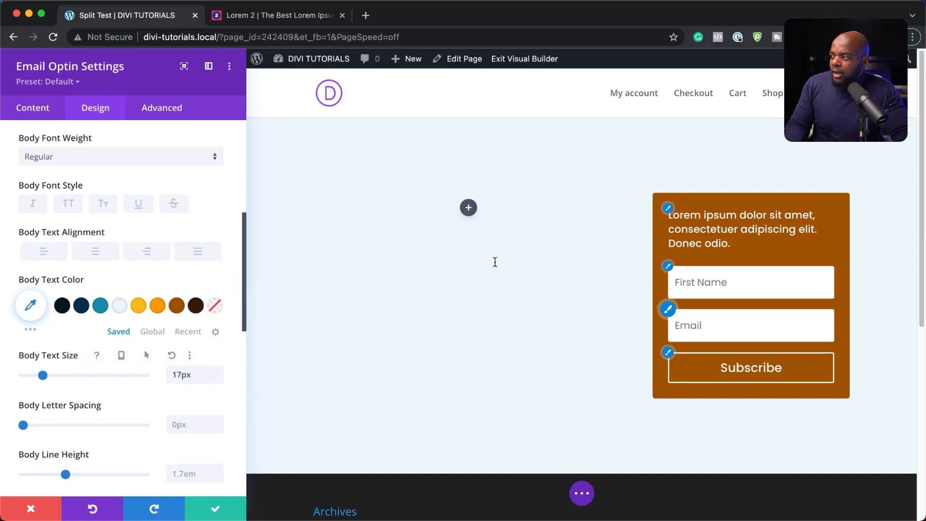
pyautogui.click(219, 510)
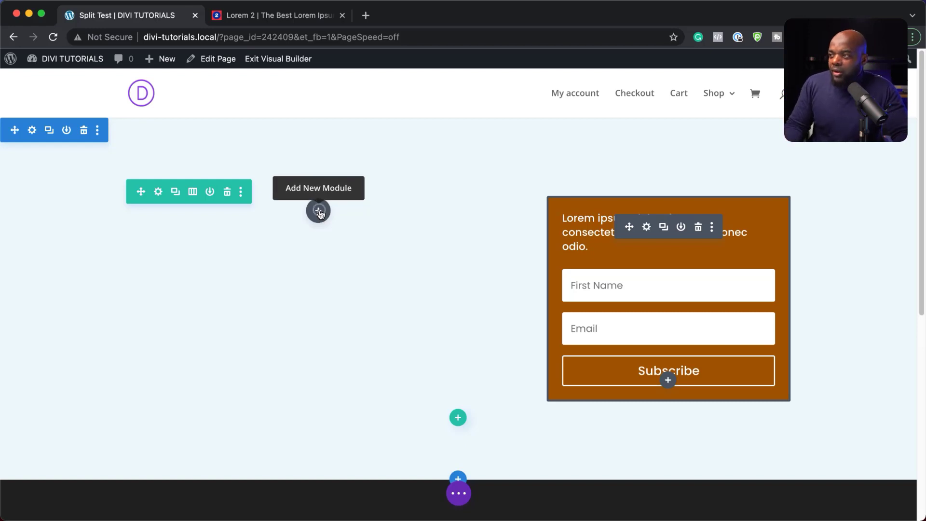
# Add a Text module to the left column with pasted Lorem ipsum text
pyautogui.click(318, 213)
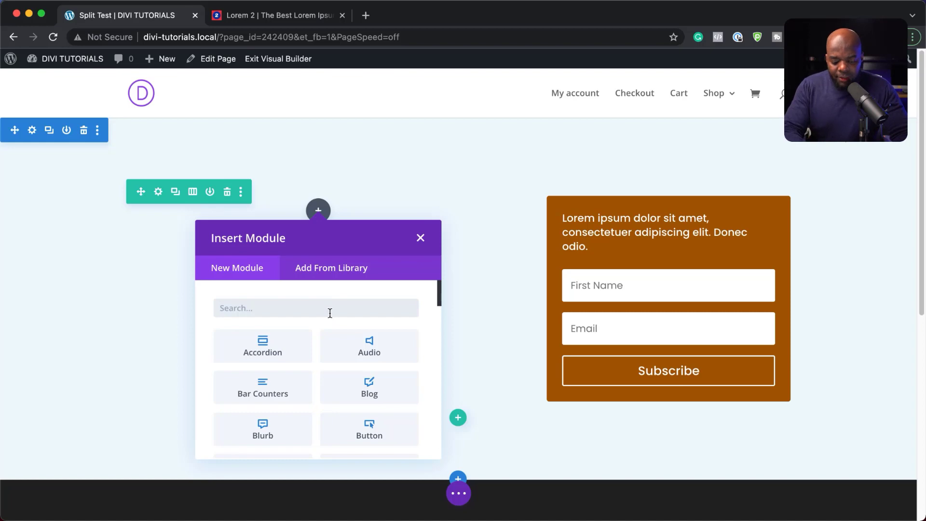
pyautogui.write('Tex')
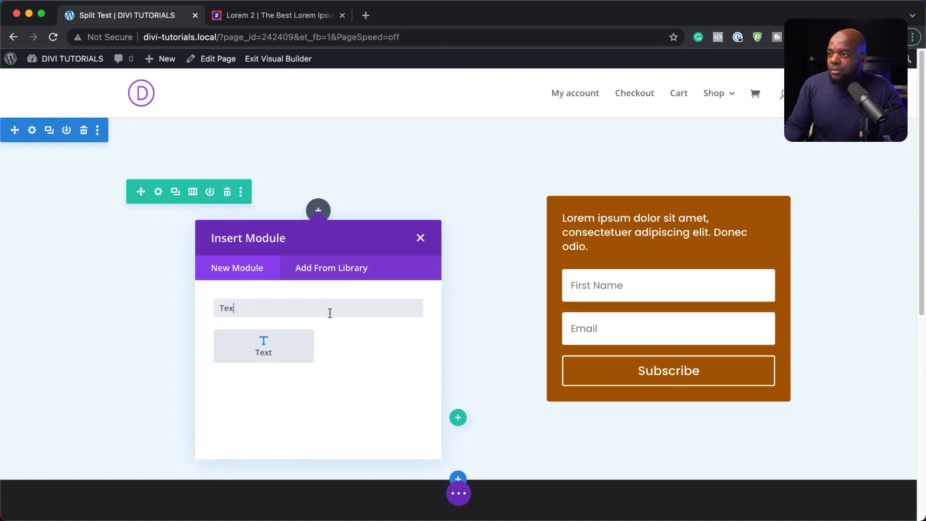
pyautogui.click(292, 348)
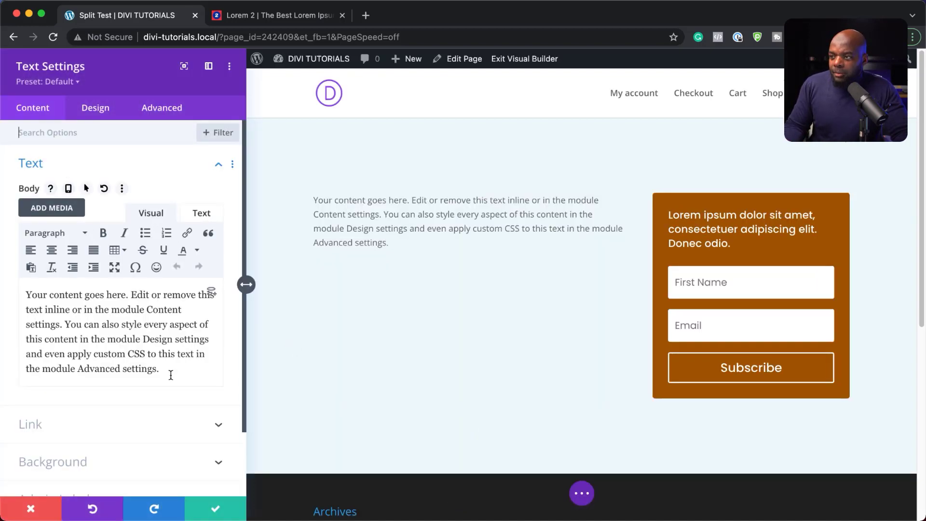
pyautogui.moveTo(169, 375); pyautogui.dragTo(3, 294)
pyautogui.write('Lorem ipsum dolor sit amet, consectetuer adipiscing elit. Donec odio. Quisque volutpat mattis eros.')
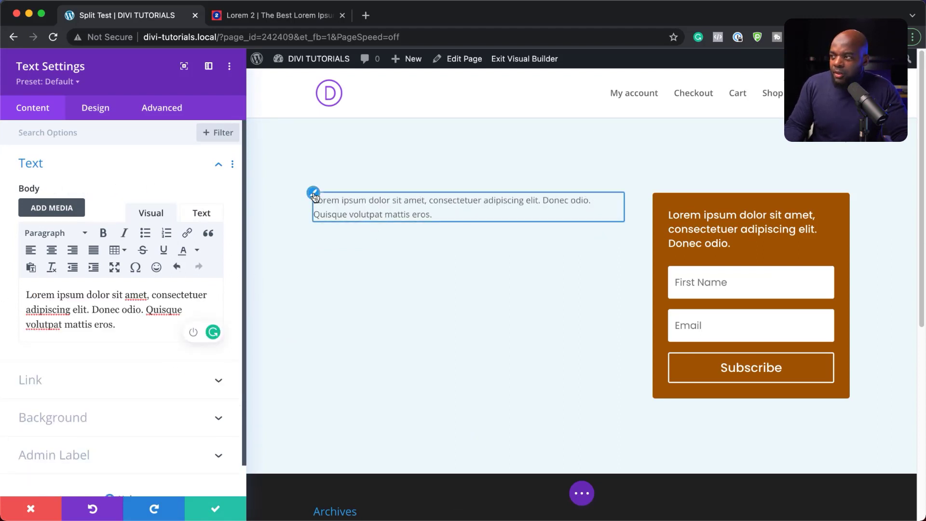
# Set the text block's font to Poppins at 22px
pyautogui.click(315, 195)
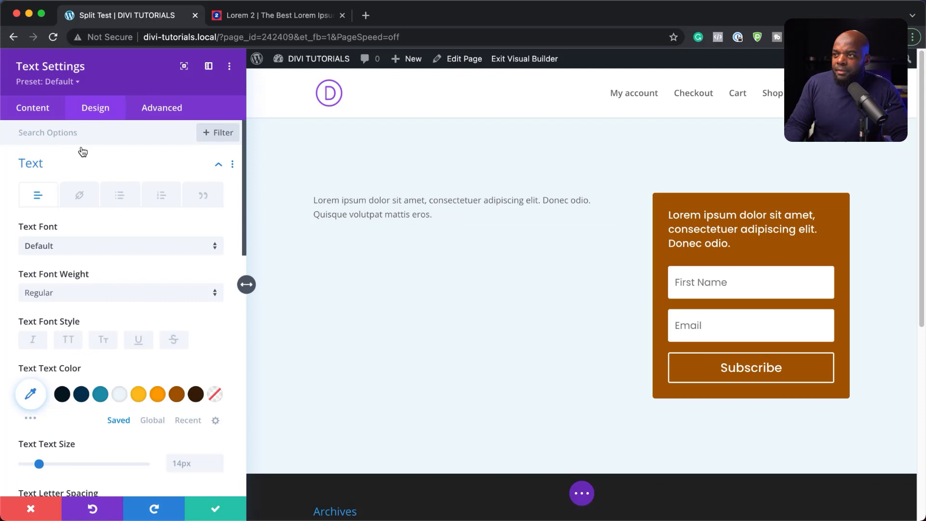
pyautogui.click(87, 248)
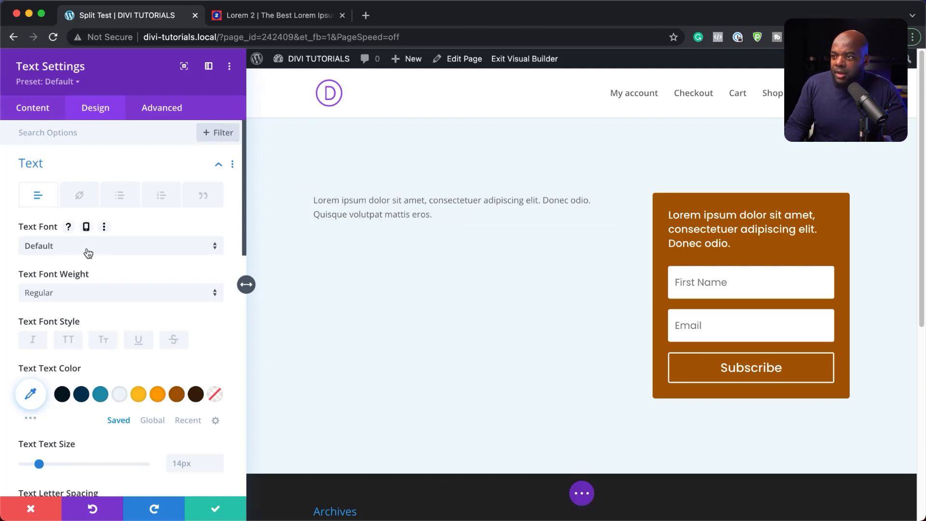
pyautogui.click(87, 250)
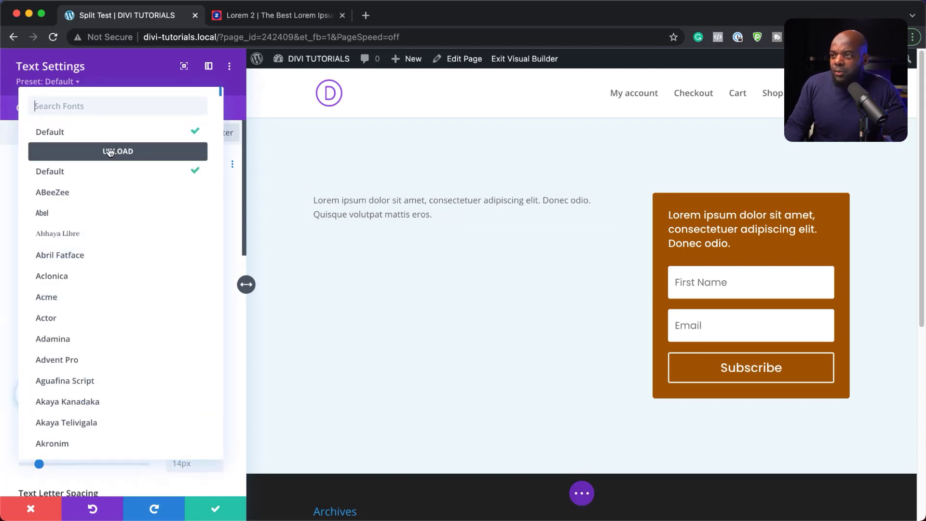
pyautogui.write('popp')
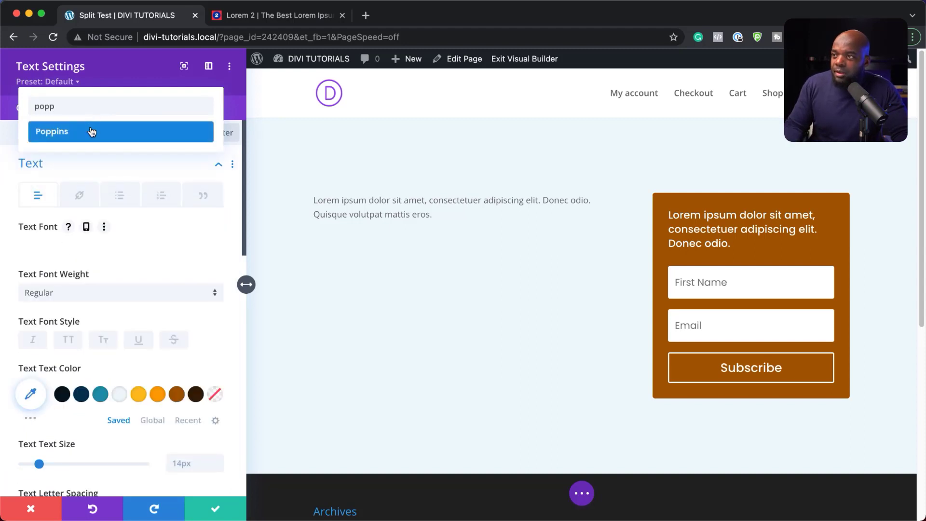
pyautogui.click(92, 131)
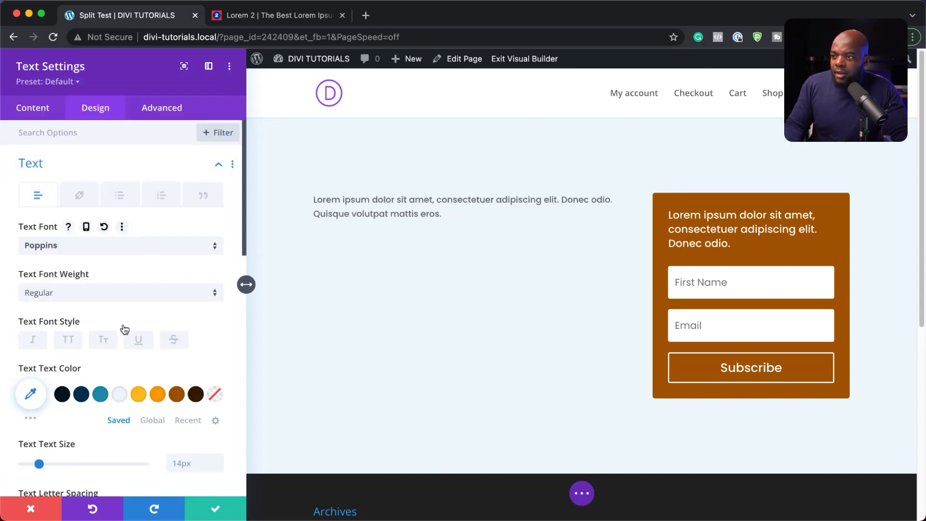
pyautogui.scroll(-2, 216, 406)
pyautogui.scroll(-2, 216, 407)
pyautogui.click(218, 364)
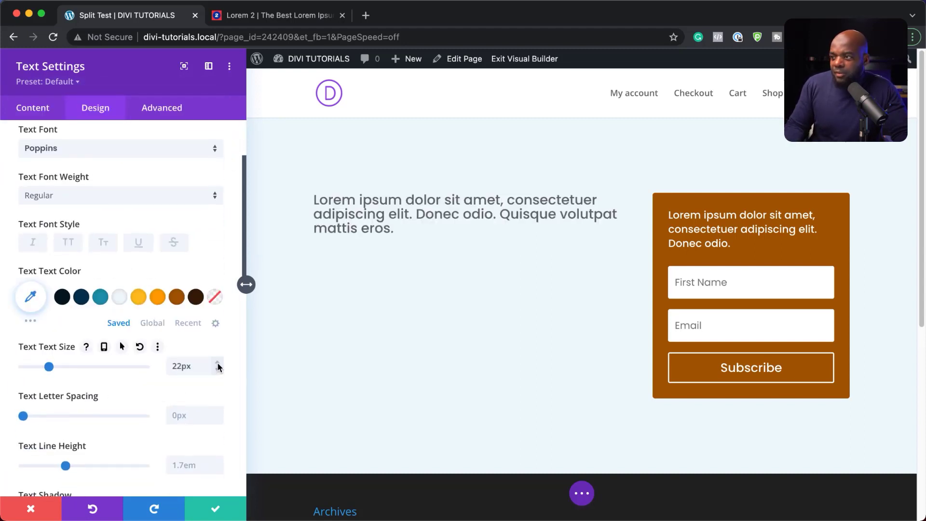
# Set the text block's line height to 1.5em
pyautogui.scroll(-1, 210, 441)
pyautogui.click(218, 451)
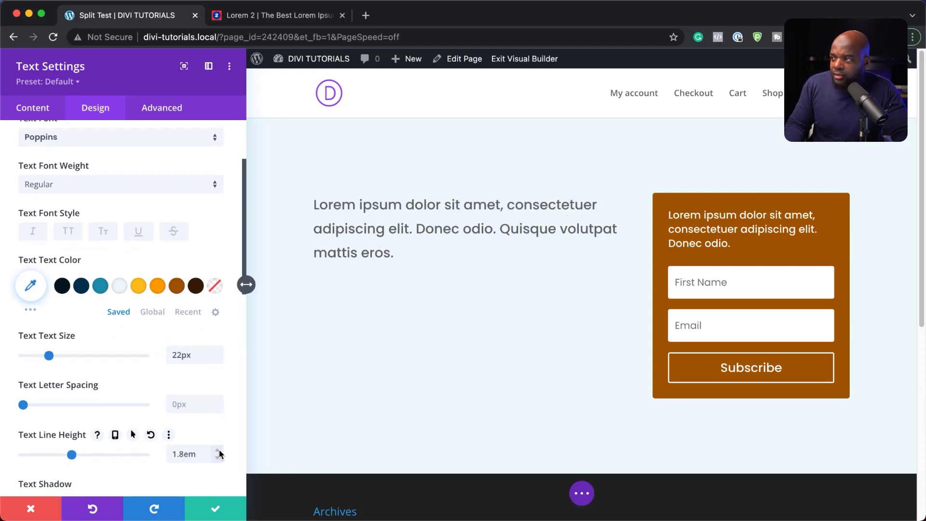
pyautogui.click(217, 456)
pyautogui.click(217, 457)
pyautogui.click(217, 456)
pyautogui.click(217, 456)
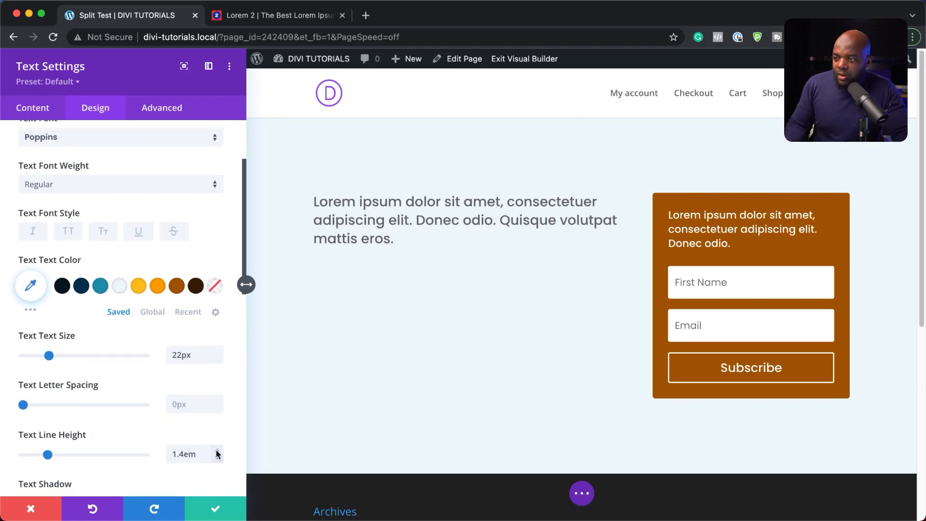
pyautogui.click(217, 451)
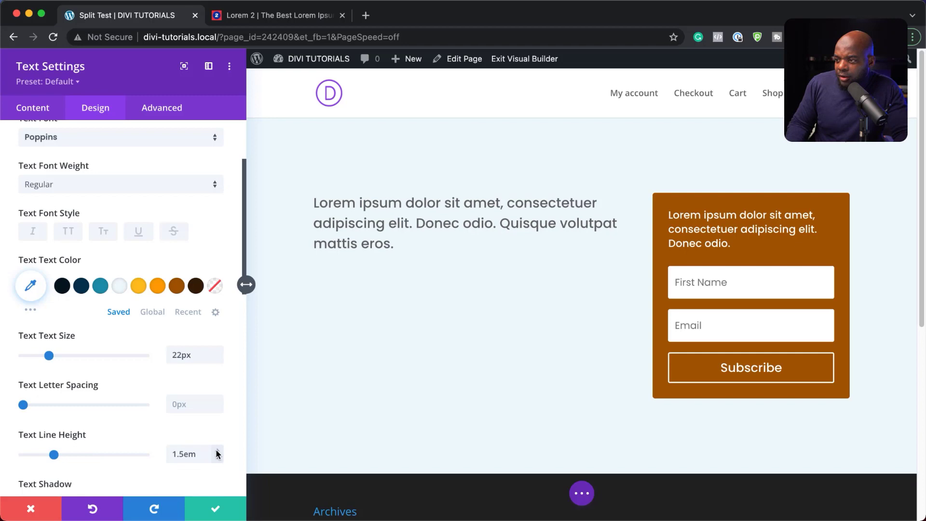
# Color the text dark blue #02344f, make it Semi Bold, and save the module
pyautogui.click(82, 286)
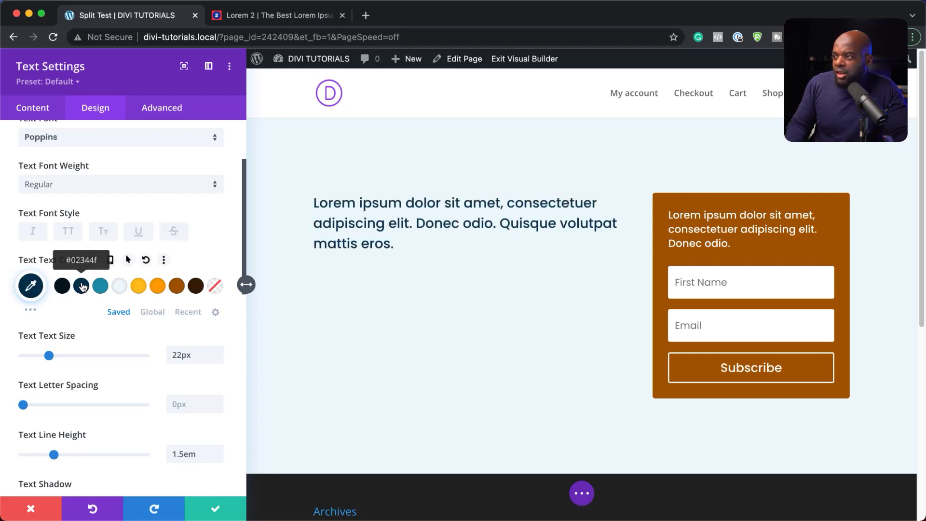
pyautogui.click(88, 187)
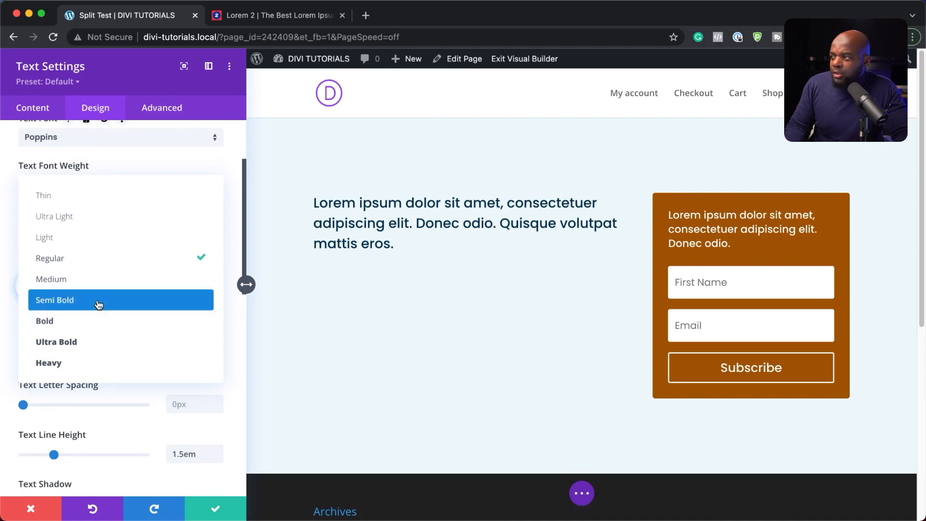
pyautogui.click(98, 303)
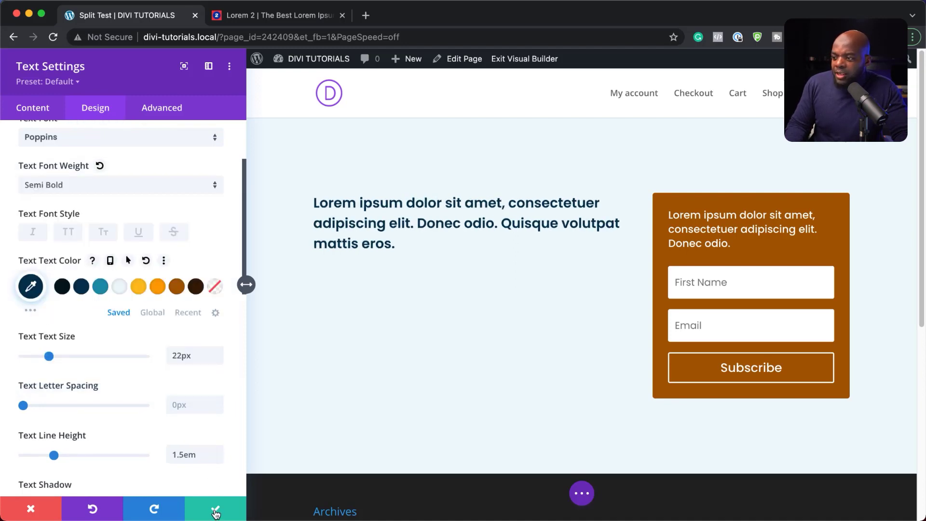
pyautogui.click(215, 512)
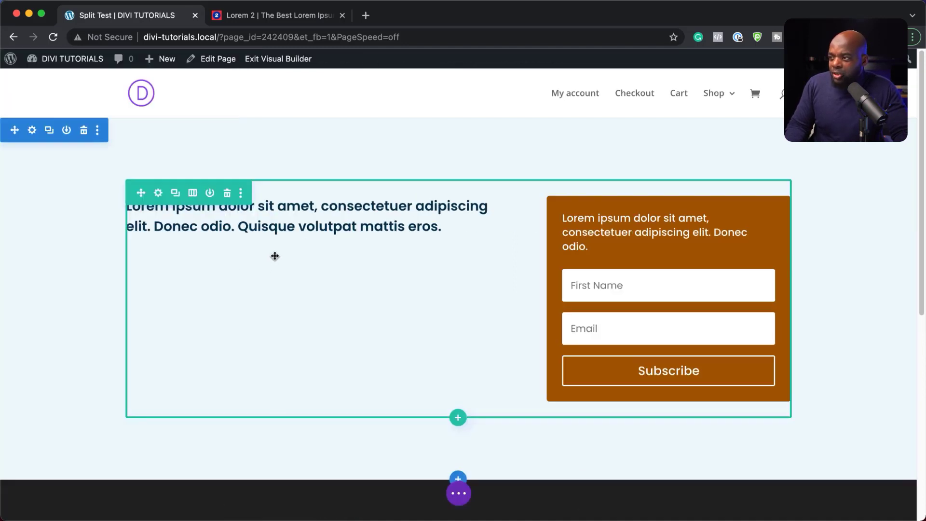
# Add an Image module below the Lorem ipsum text block
pyautogui.click(318, 230)
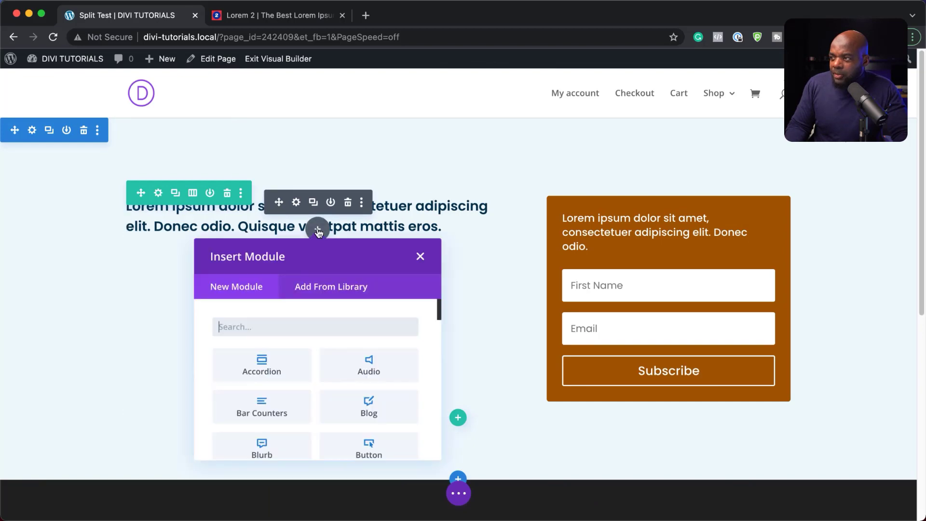
pyautogui.write('image')
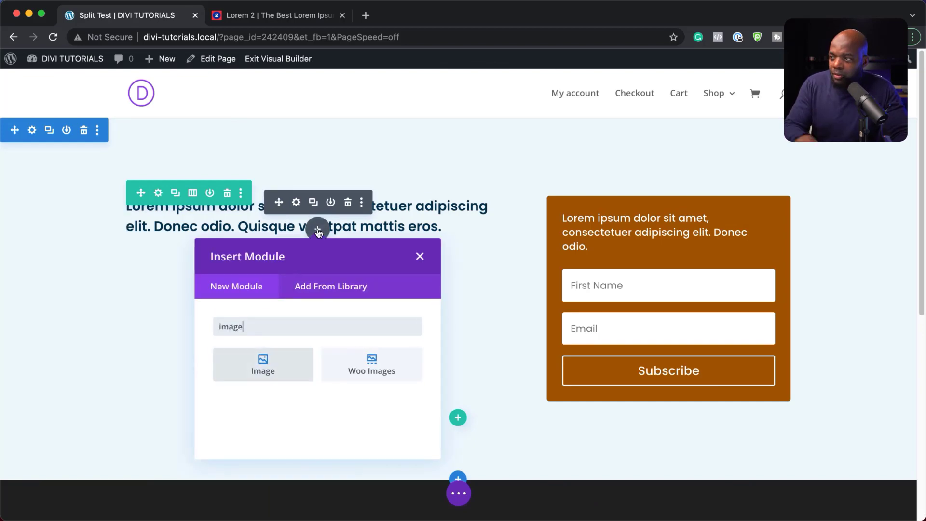
pyautogui.click(280, 363)
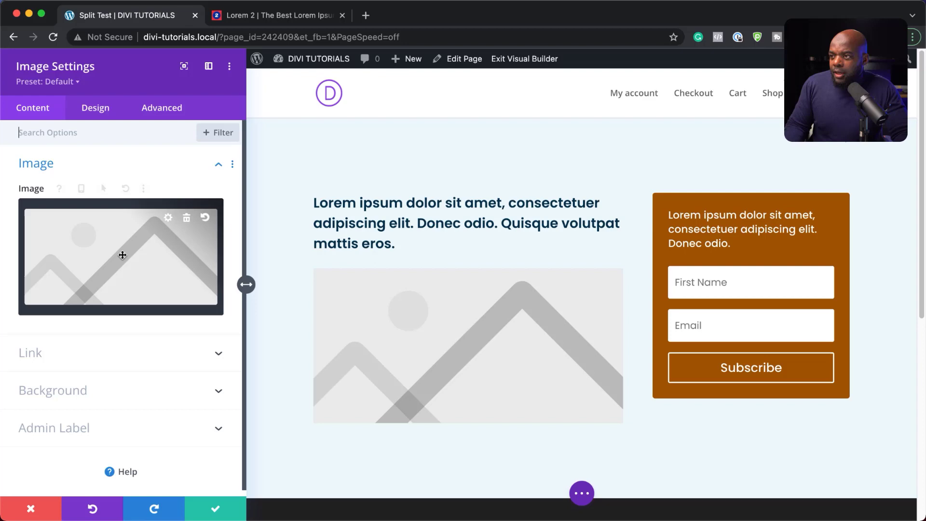
# Place the LinkedIn sales photo of two women at a computer from the Media Library
pyautogui.click(123, 258)
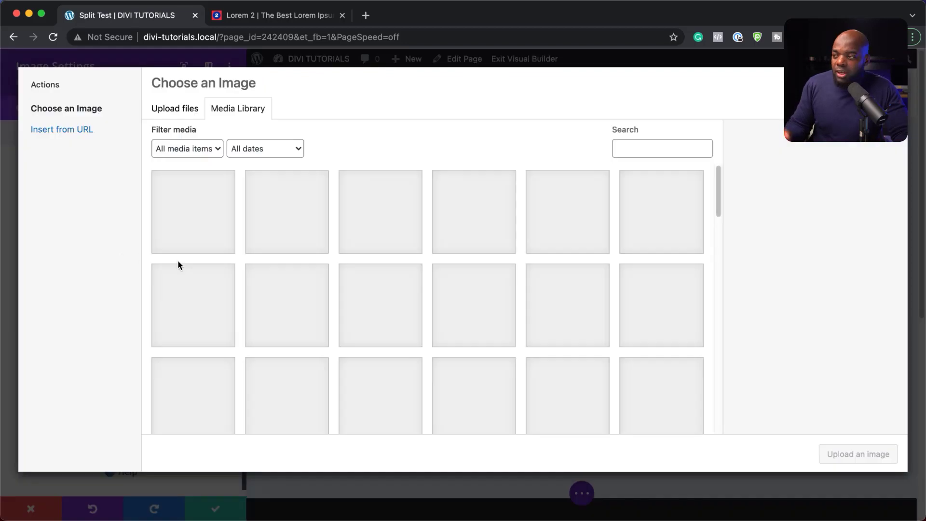
pyautogui.scroll(-3, 454, 346)
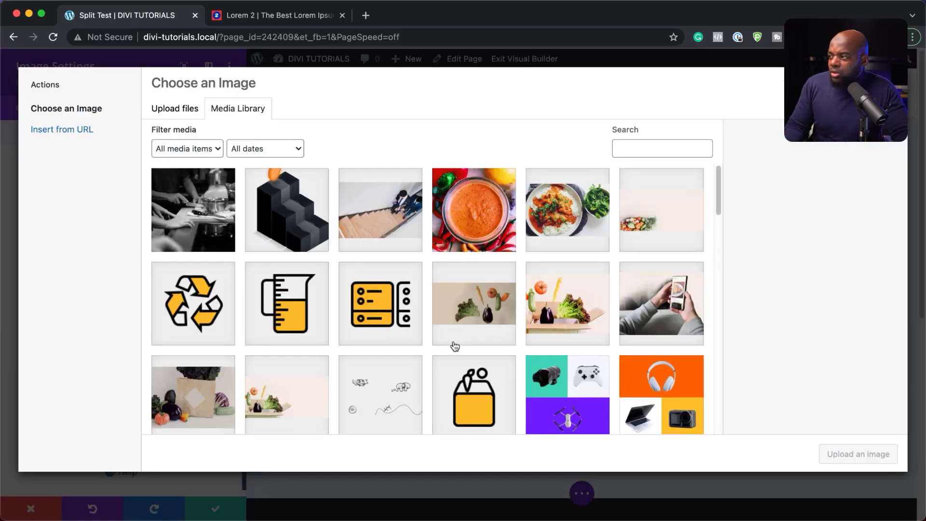
pyautogui.scroll(-5, 454, 345)
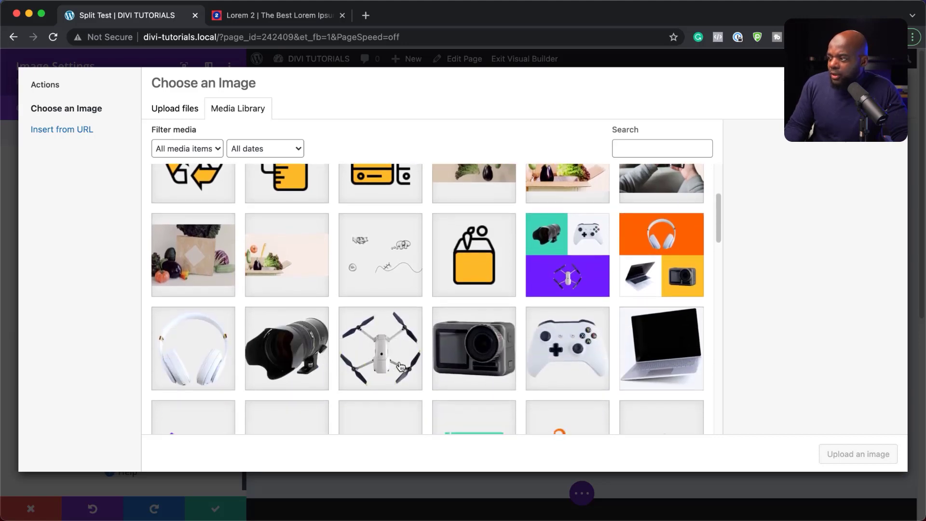
pyautogui.scroll(-7, 400, 367)
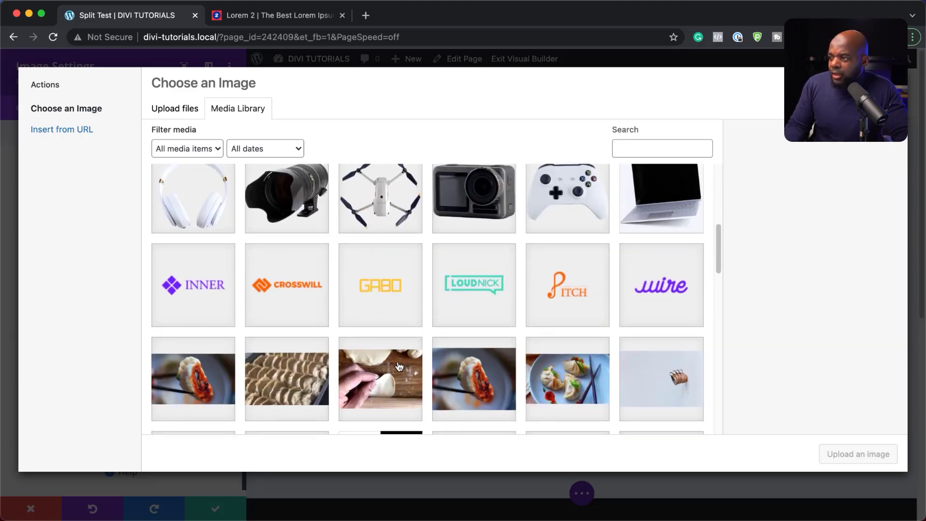
pyautogui.scroll(-10, 400, 367)
pyautogui.click(299, 373)
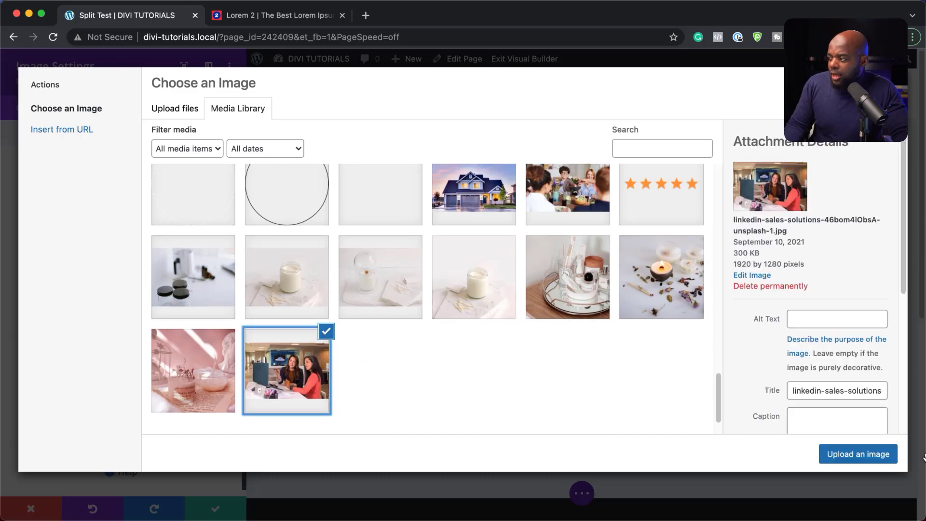
pyautogui.click(861, 462)
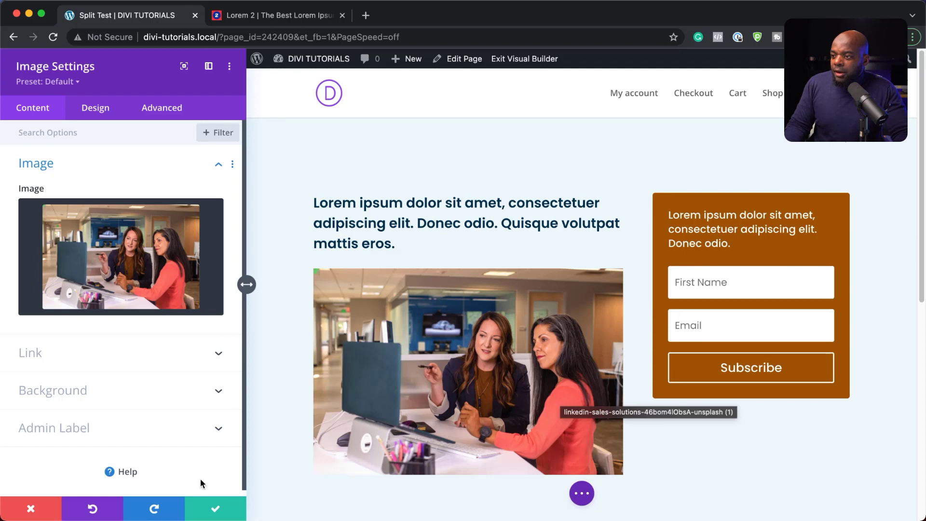
# Save the Image module settings to return to the page layout
pyautogui.click(216, 510)
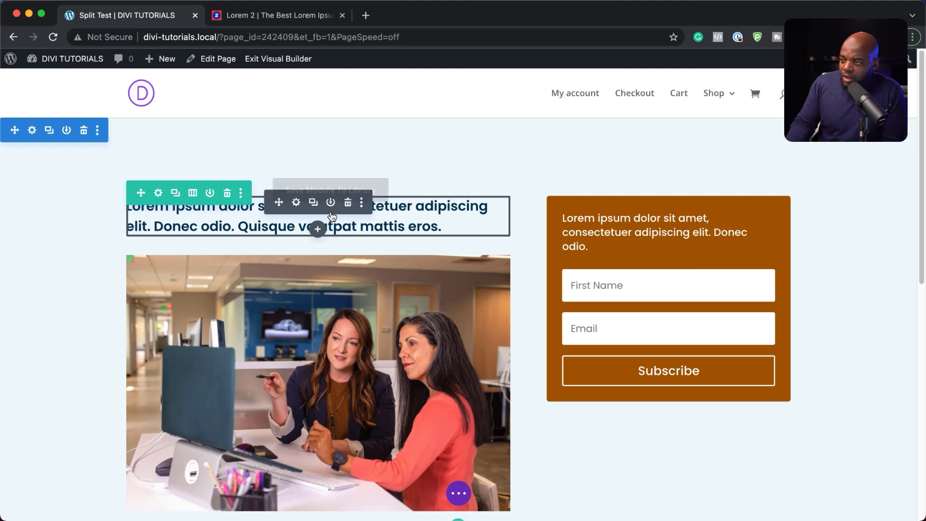
# Make the Lorem ipsum headline the split-test subject with the Email Optin form as goal
pyautogui.click(362, 204)
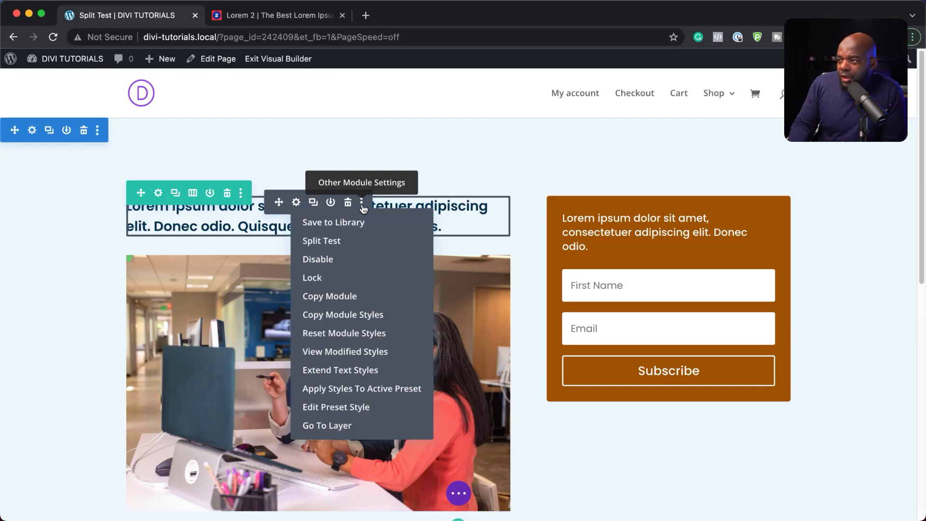
pyautogui.click(334, 243)
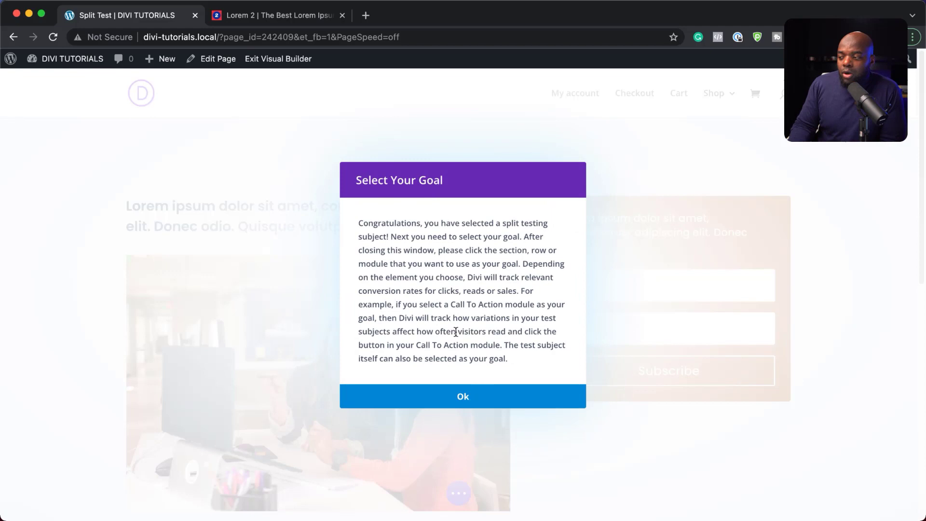
pyautogui.click(467, 399)
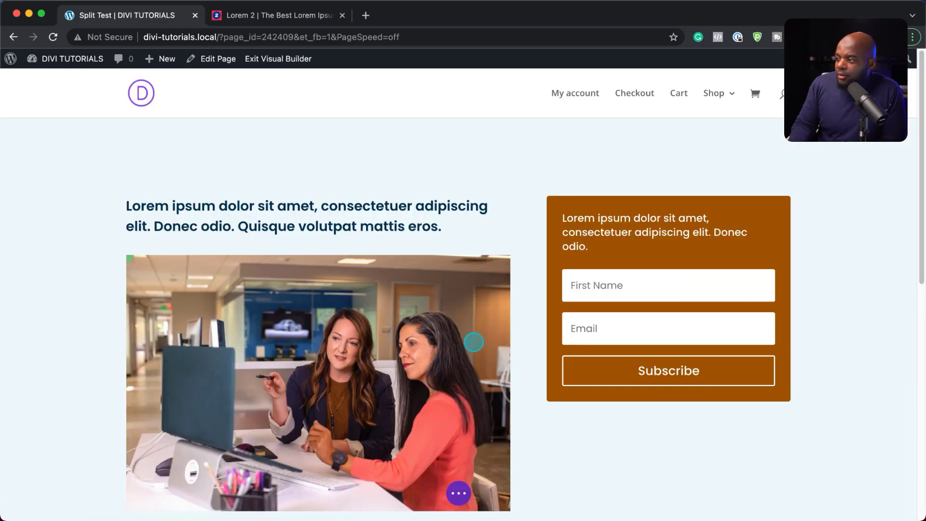
pyautogui.click(645, 304)
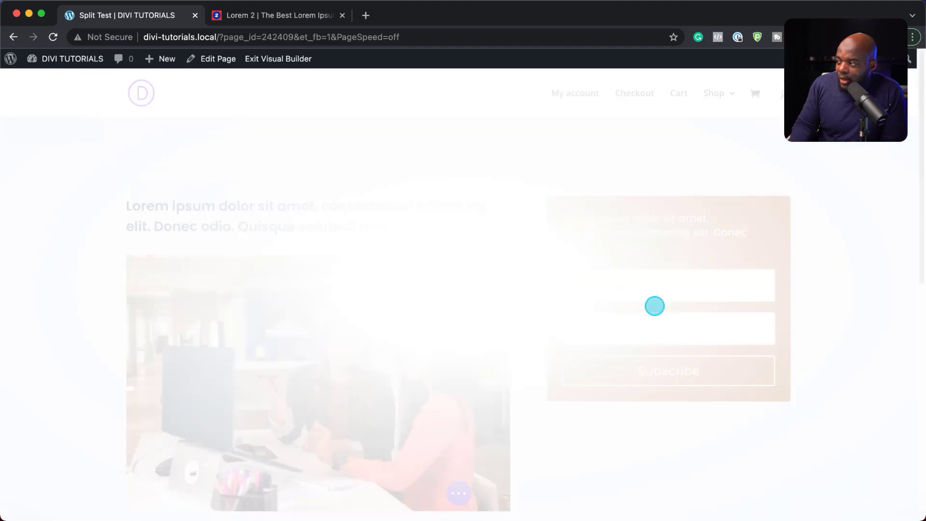
pyautogui.click(470, 370)
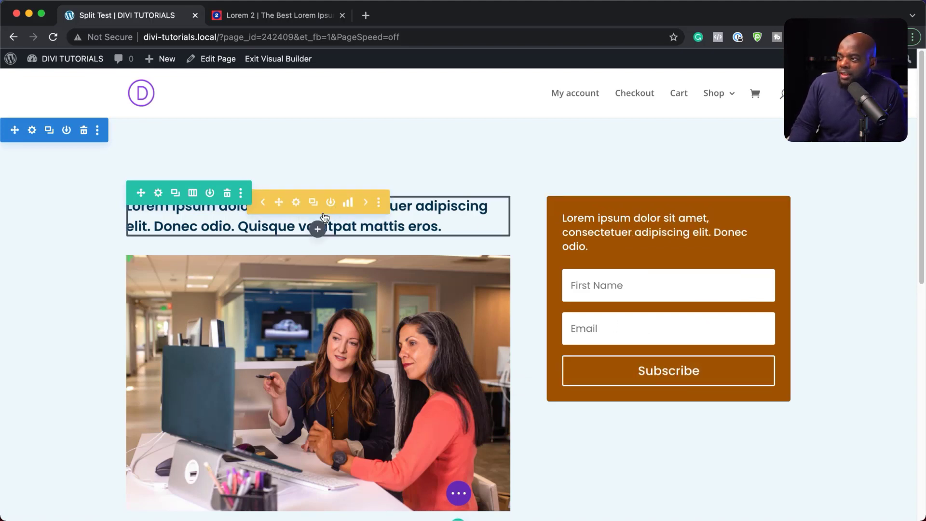
# Open the headline's split-test statistics and check Reads, Bounces, Goal Engagement and Conversions
pyautogui.click(349, 204)
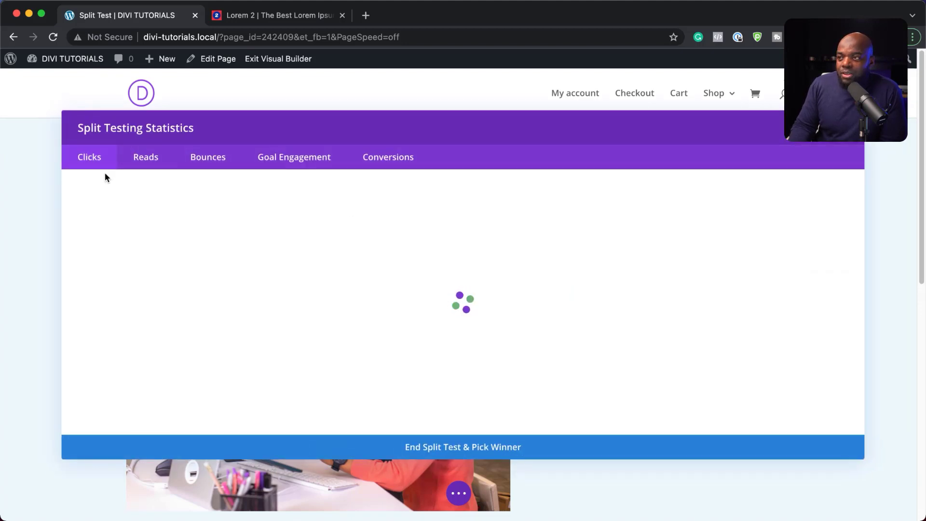
pyautogui.click(149, 161)
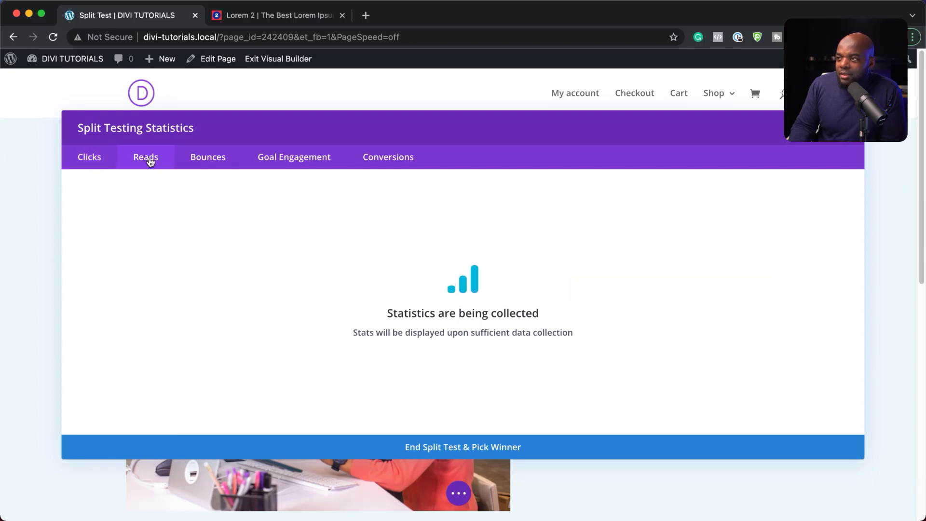
pyautogui.click(215, 162)
pyautogui.click(310, 159)
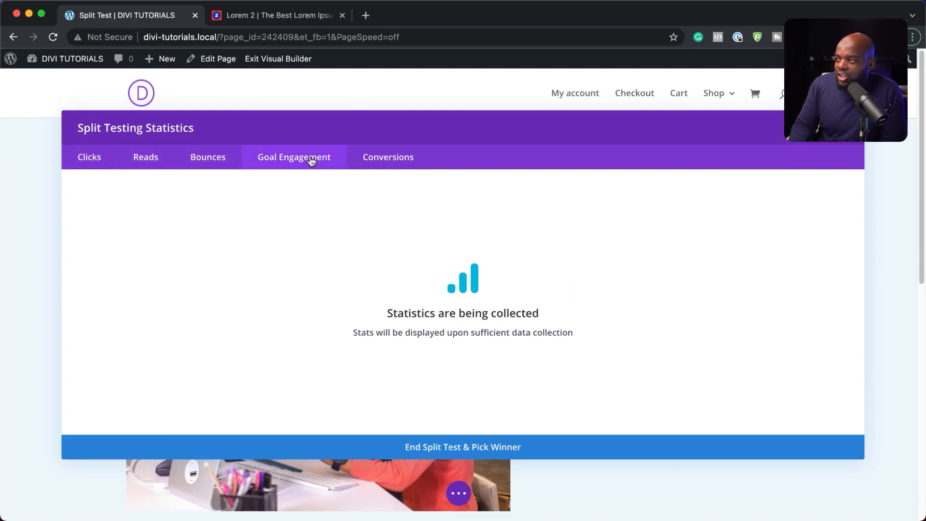
pyautogui.click(413, 159)
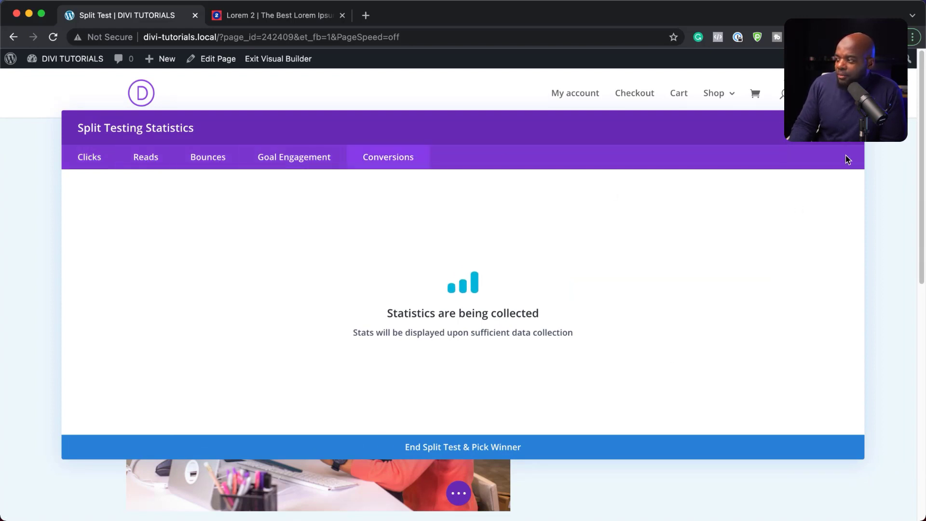
# Close the statistics window and switch the page to Wireframe View
pyautogui.click(816, 137)
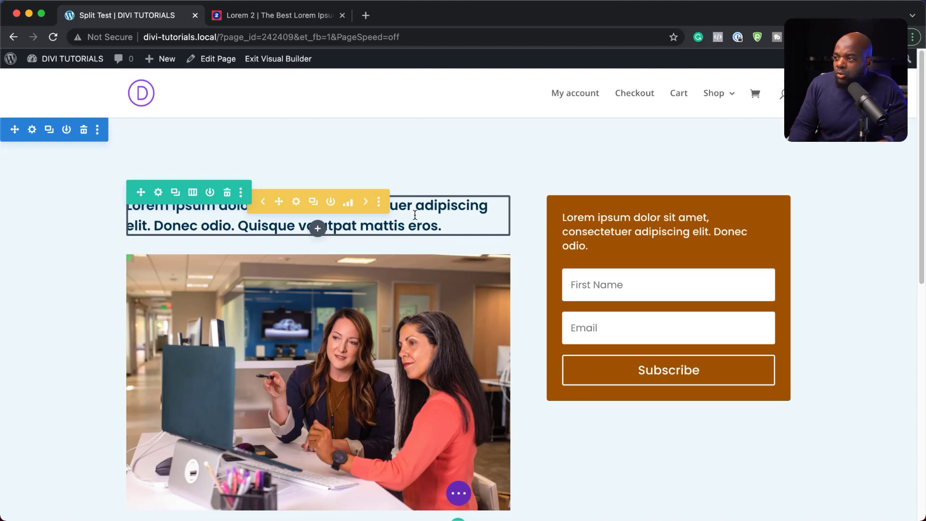
pyautogui.click(460, 495)
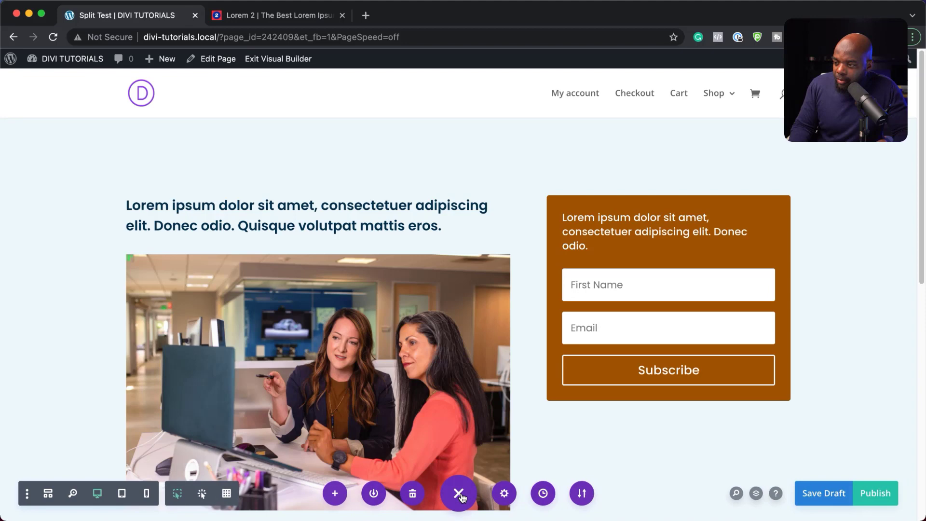
pyautogui.click(48, 494)
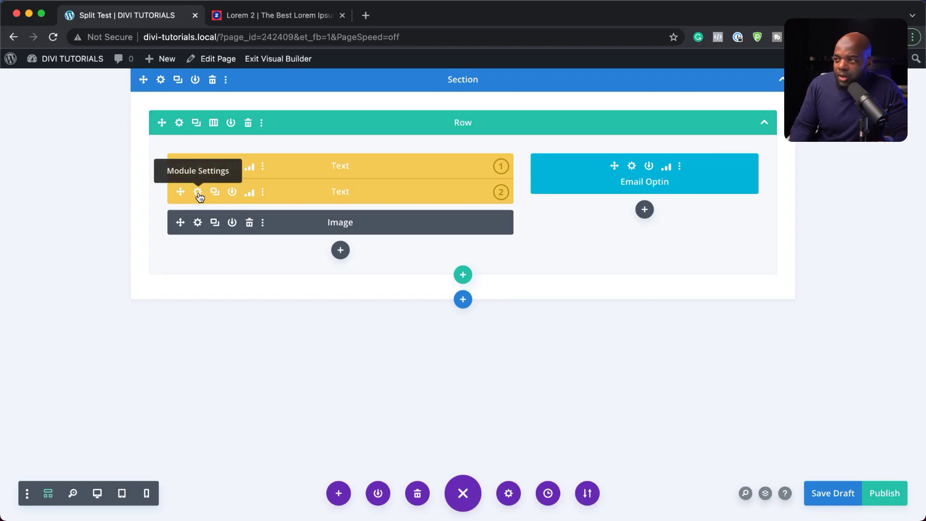
# Replace the second headline variation's paragraph with the 'Nullam malesuada erat ut turpis' text and save it
pyautogui.click(198, 193)
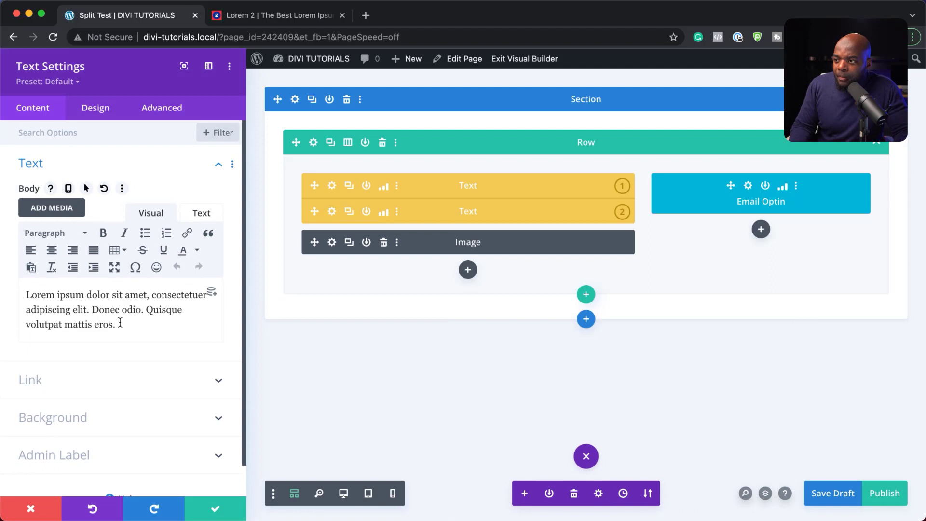
pyautogui.moveTo(118, 322); pyautogui.dragTo(23, 295)
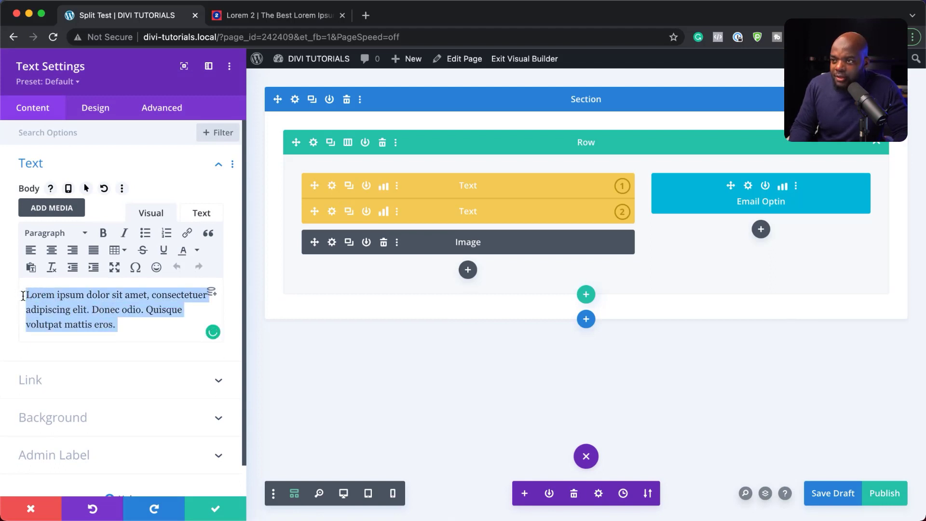
pyautogui.write('Nullam malesuada erat ut turpis. Suspendisse urna nibh, viverra non, semper suscipit, posuere a, pede.')
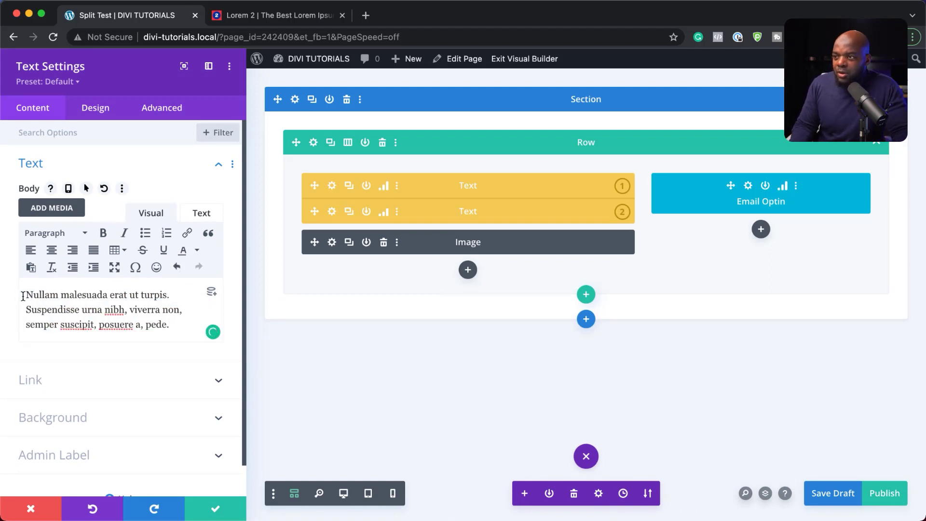
pyautogui.click(216, 509)
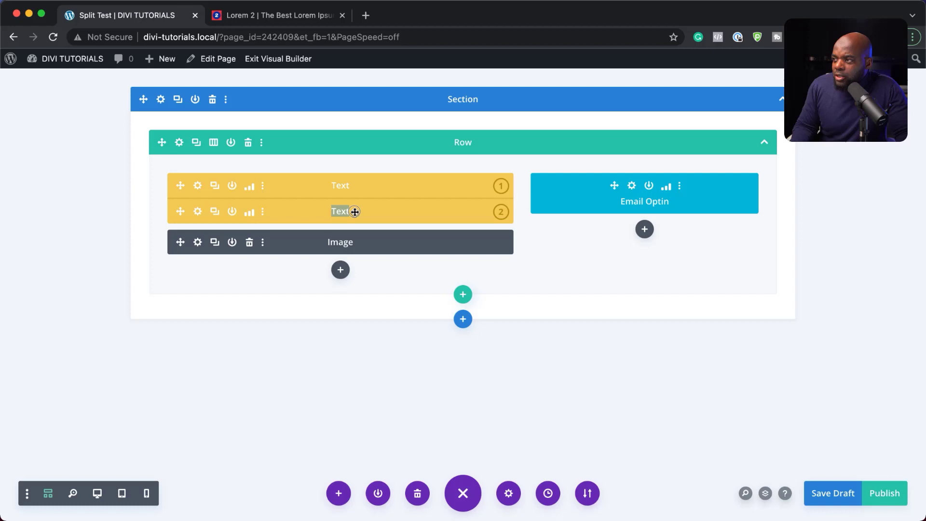
# Label the headline variations 'Version 2' and 'Version 1', then publish the page
pyautogui.write('Version')
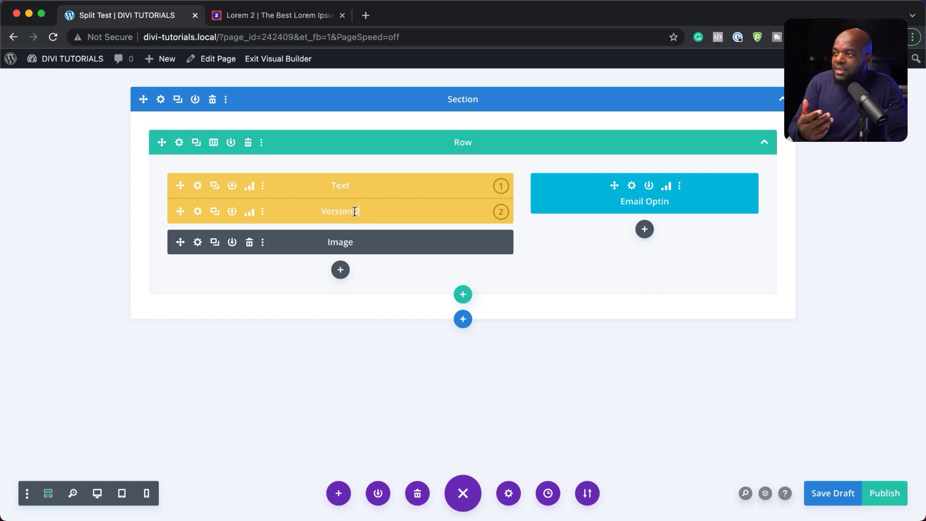
pyautogui.write(' 2')
pyautogui.doubleClick(340, 186)
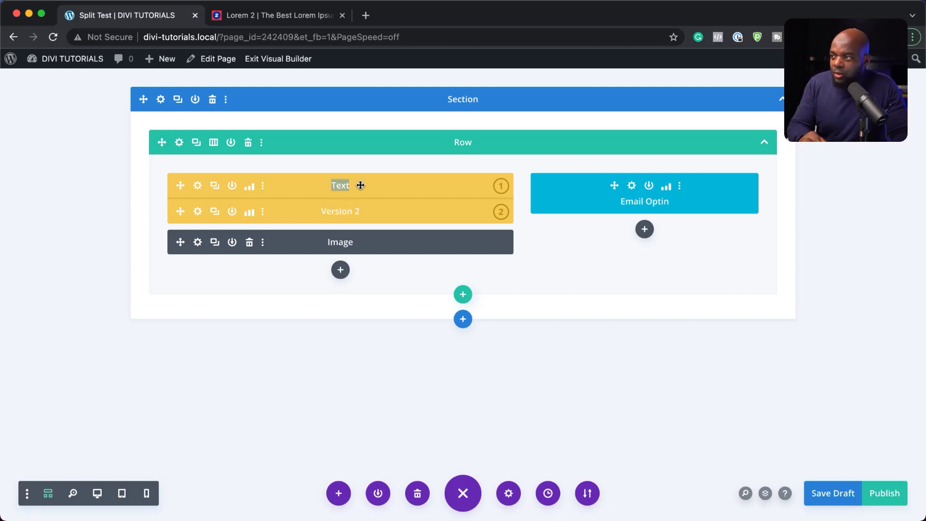
pyautogui.write('Ver')
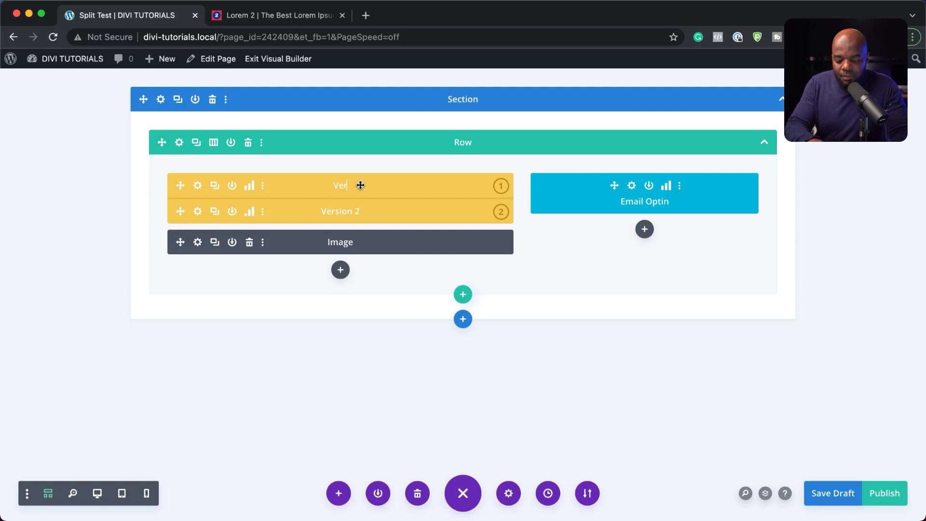
pyautogui.write('sion 1')
pyautogui.press('Return')
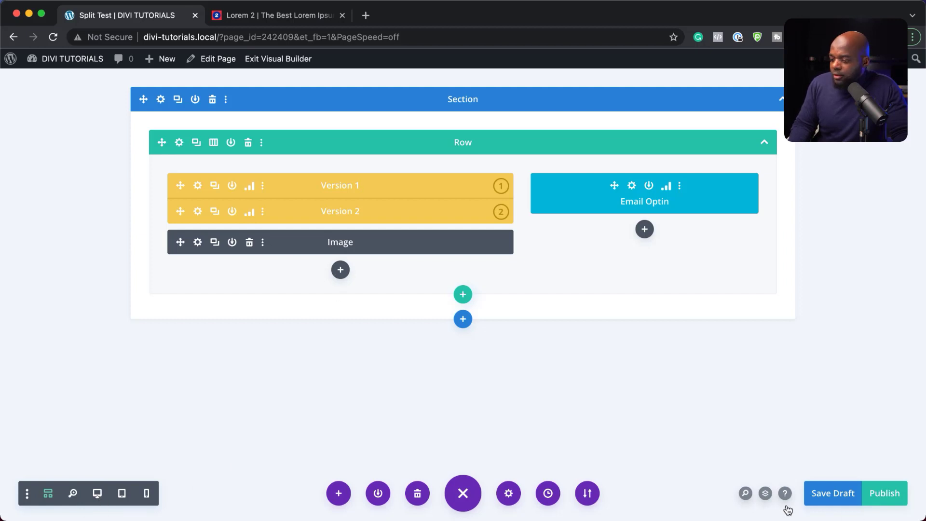
pyautogui.hotkey('ctrl', 's')
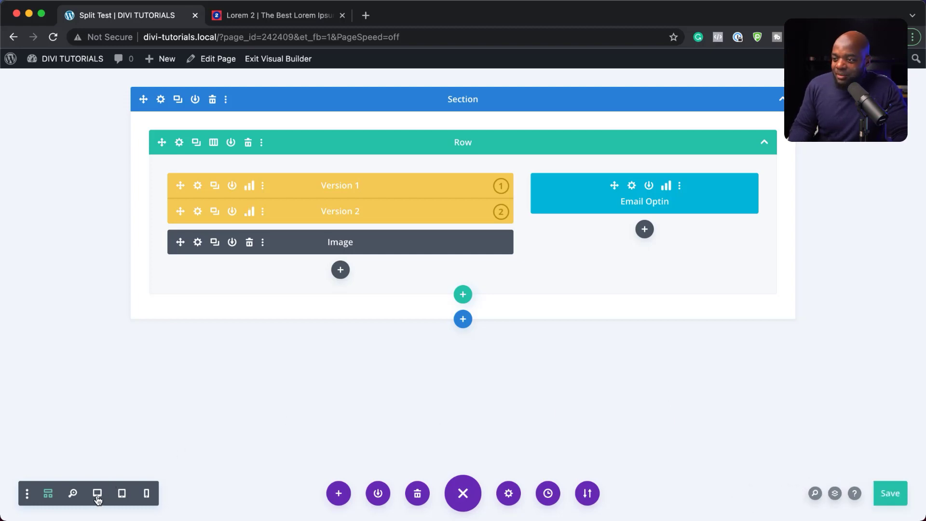
# Switch to Desktop View and scroll through the rendered headline, photo and optin form
pyautogui.click(97, 493)
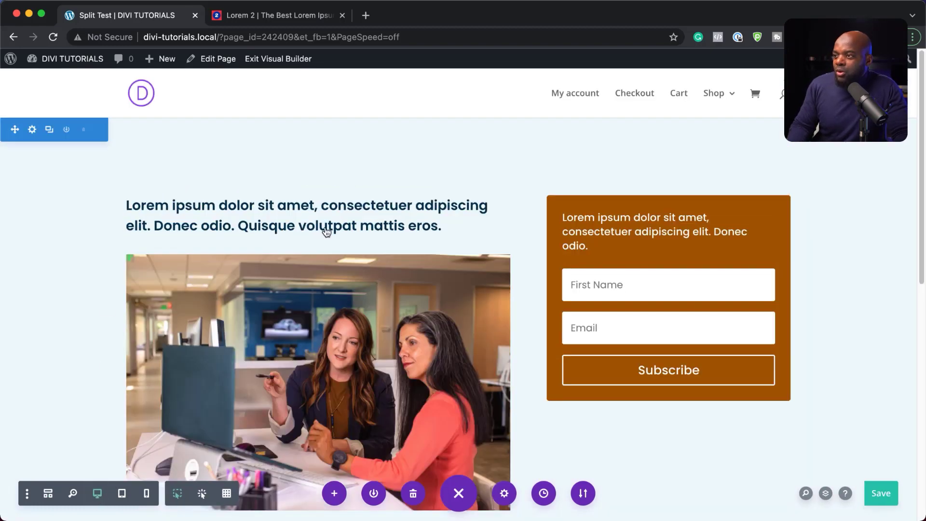
pyautogui.scroll(-3, 338, 241)
pyautogui.scroll(3, 359, 287)
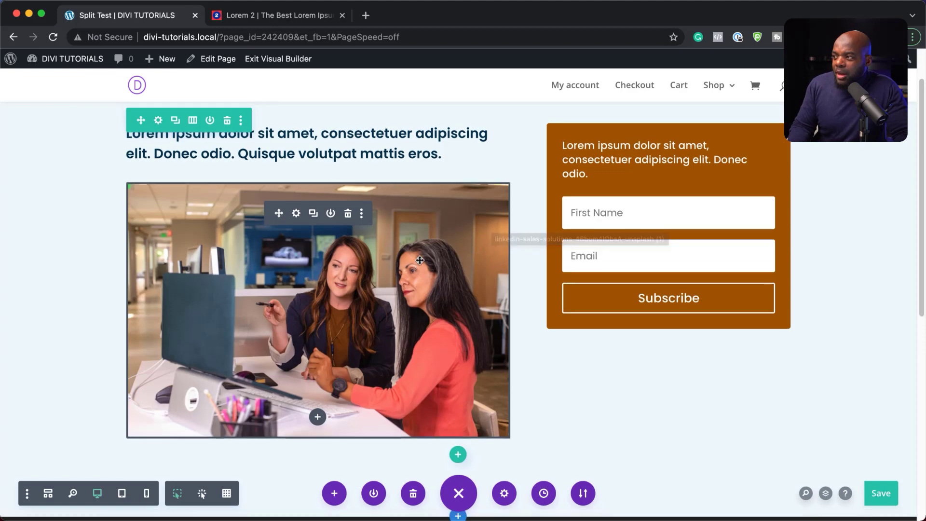
pyautogui.scroll(3, 376, 208)
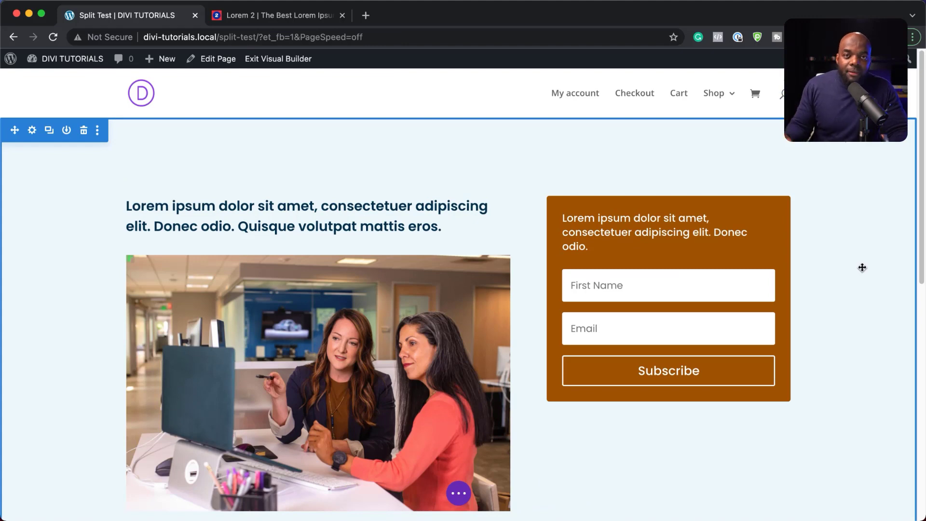
pyautogui.moveTo(670, 227)
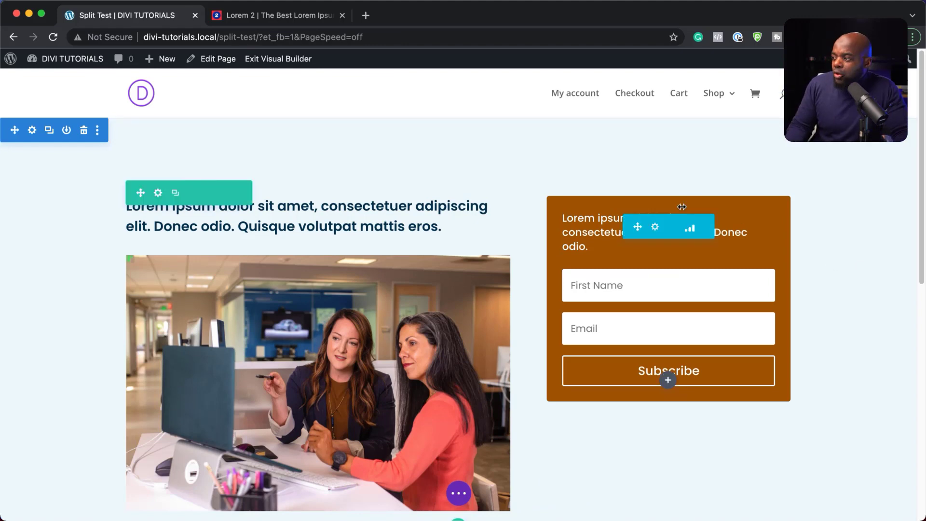
pyautogui.click(656, 227)
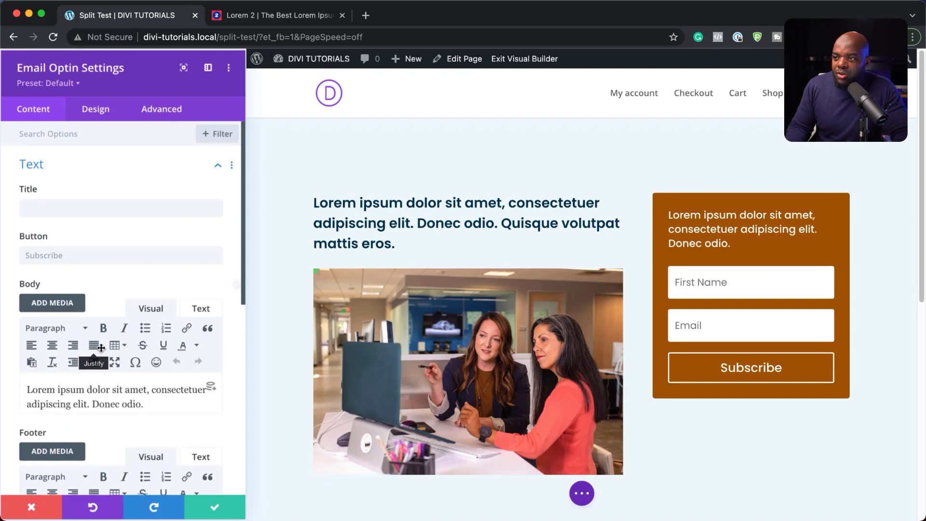
pyautogui.scroll(-2, 165, 414)
pyautogui.scroll(-5, 165, 410)
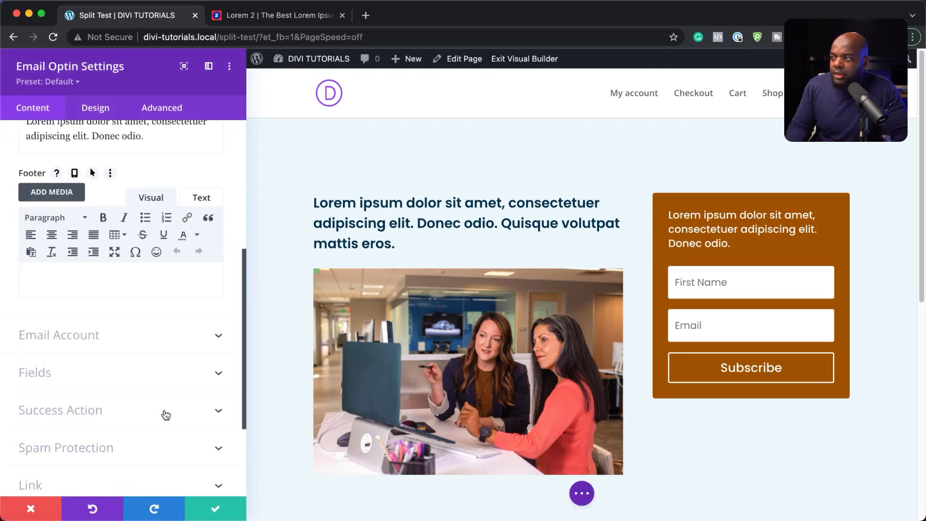
pyautogui.click(72, 324)
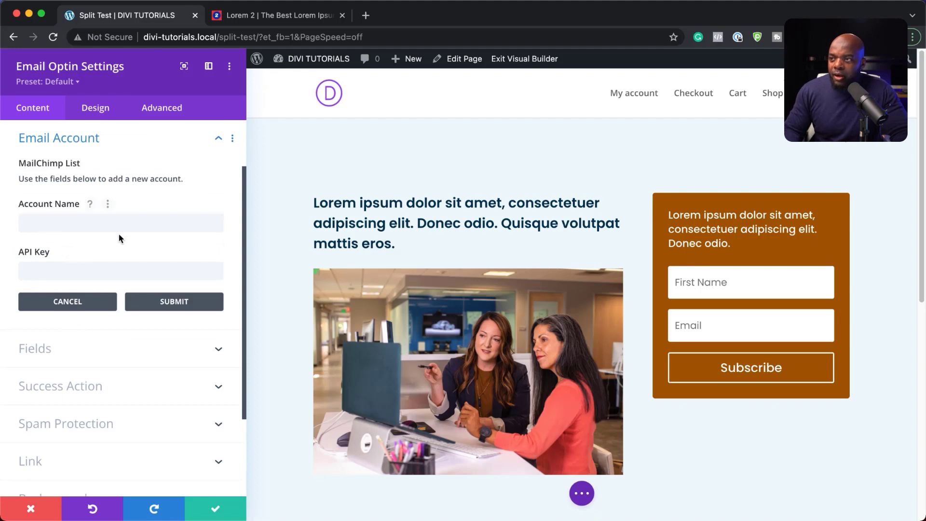
pyautogui.scroll(2, 119, 236)
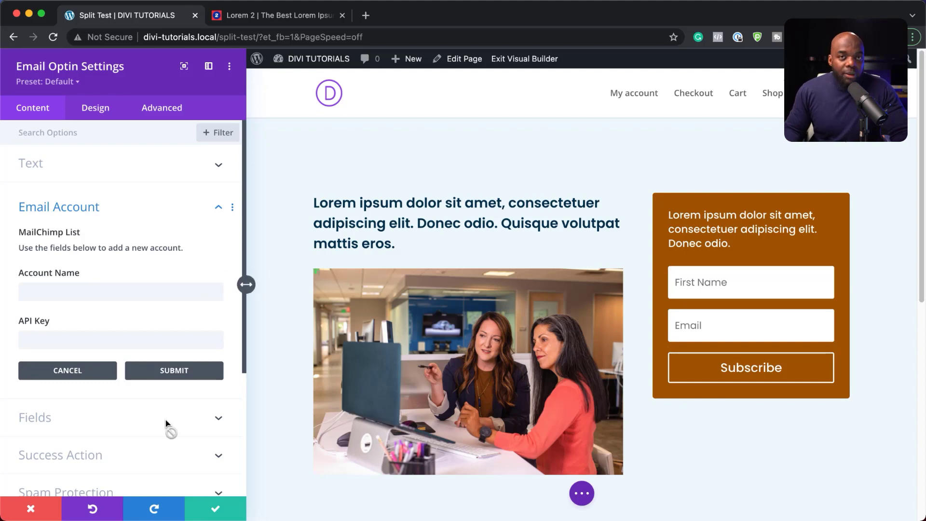
pyautogui.click(215, 509)
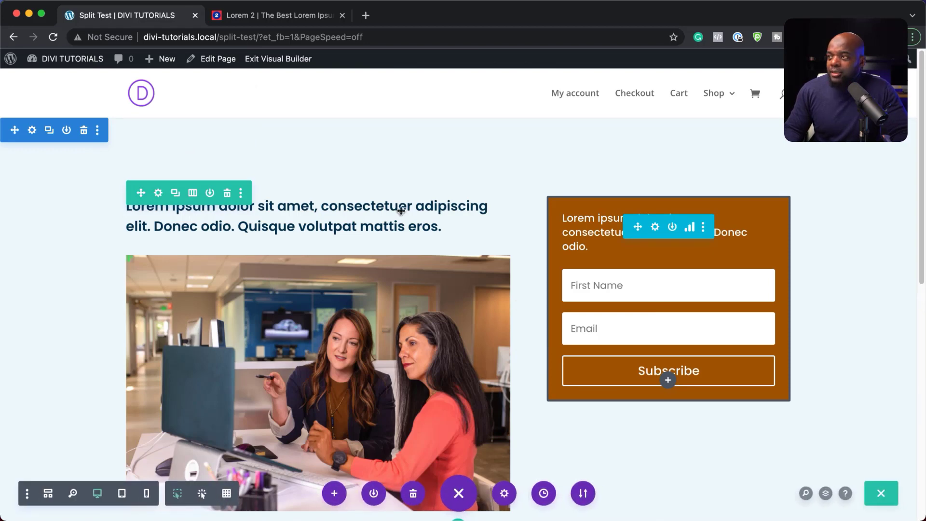
# Save and exit the visual editor, then load the page's URL in an incognito window
pyautogui.click(286, 60)
pyautogui.click(524, 359)
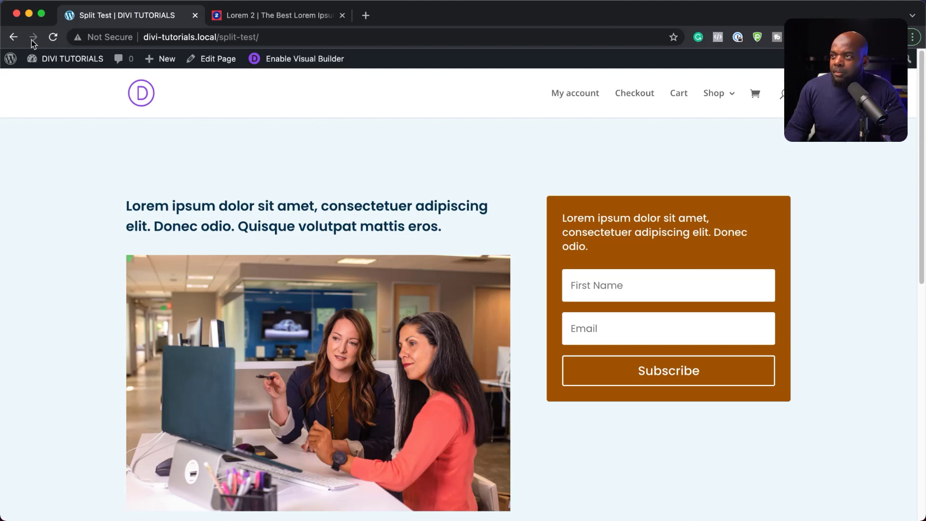
pyautogui.click(271, 37)
pyautogui.press('super+c')
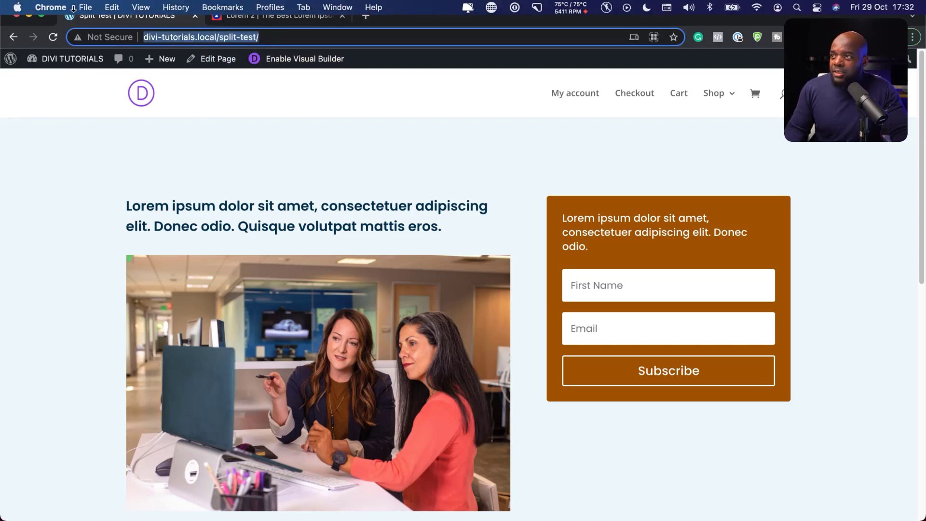
pyautogui.click(84, 7)
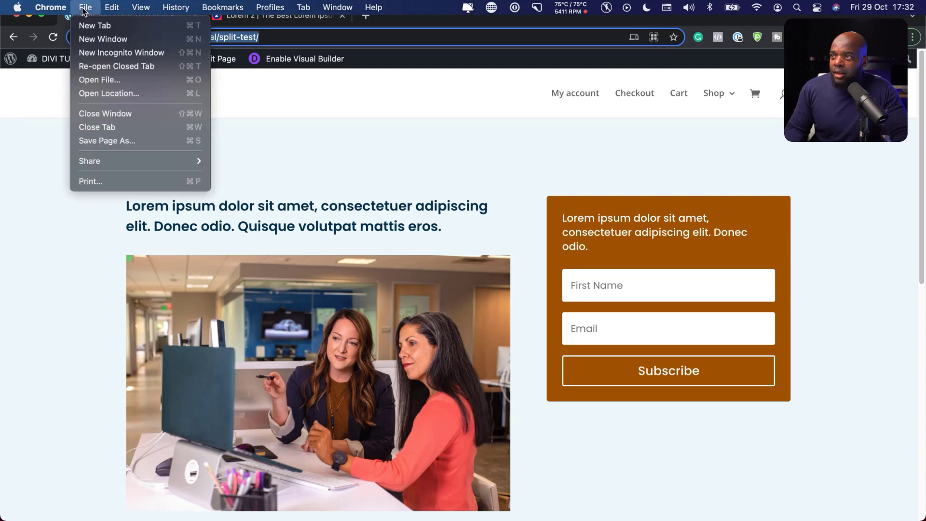
pyautogui.click(117, 42)
pyautogui.press('super+v')
pyautogui.press('Return')
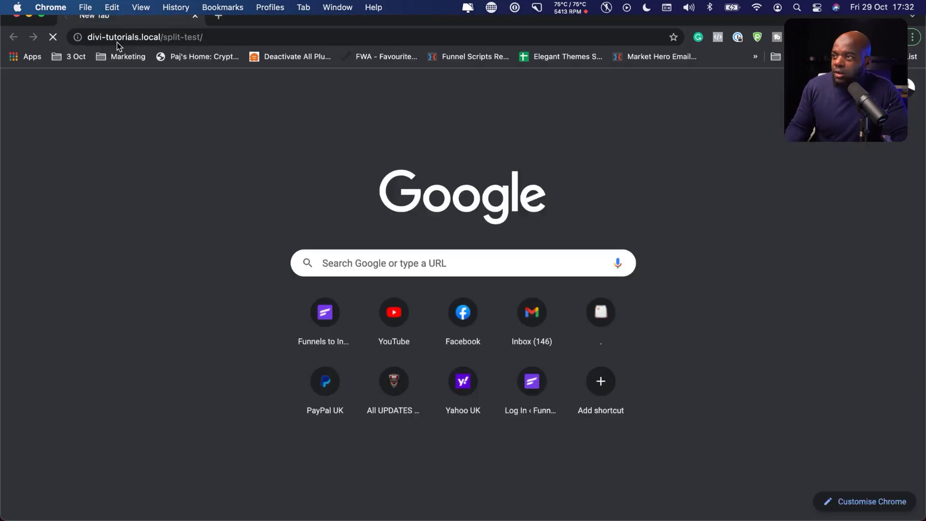
pyautogui.click(57, 42)
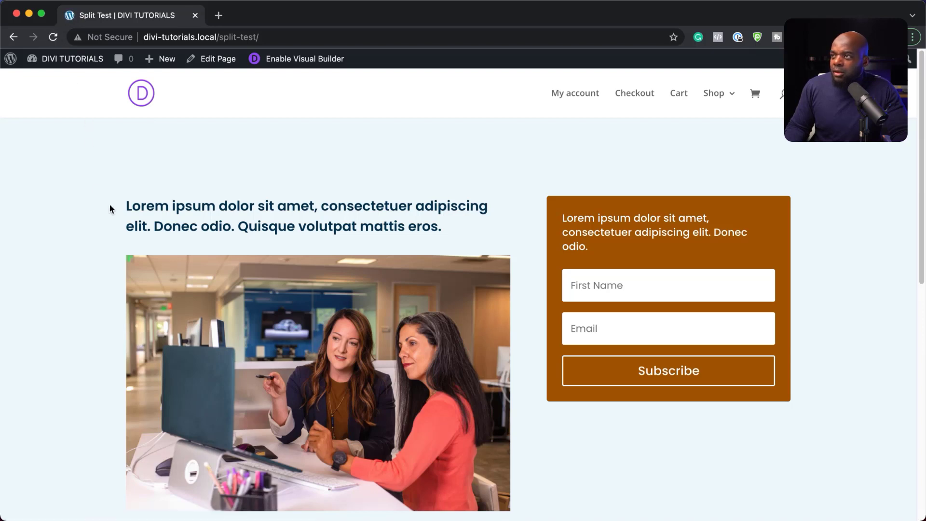
# Load the page in a fresh incognito window showing the Nullam headline, then close it
pyautogui.click(86, 6)
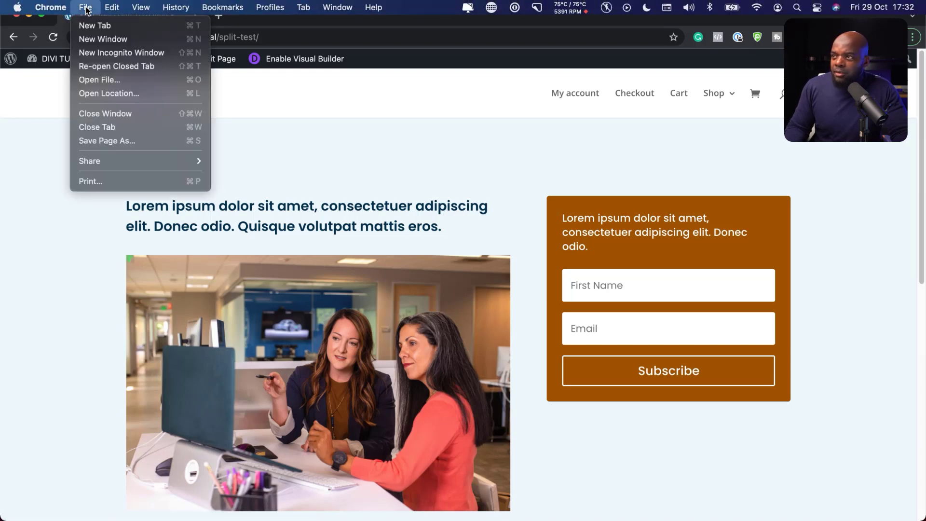
pyautogui.click(117, 53)
pyautogui.press('super+v')
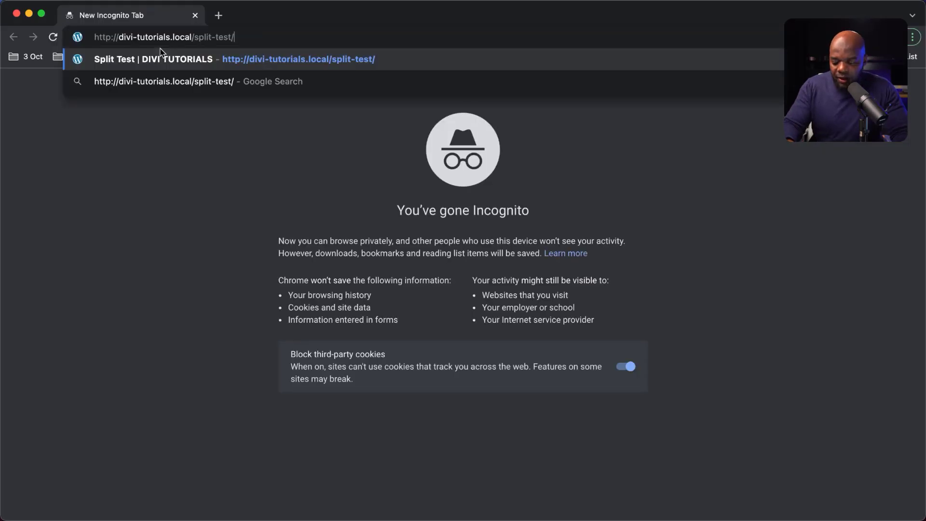
pyautogui.press('Return')
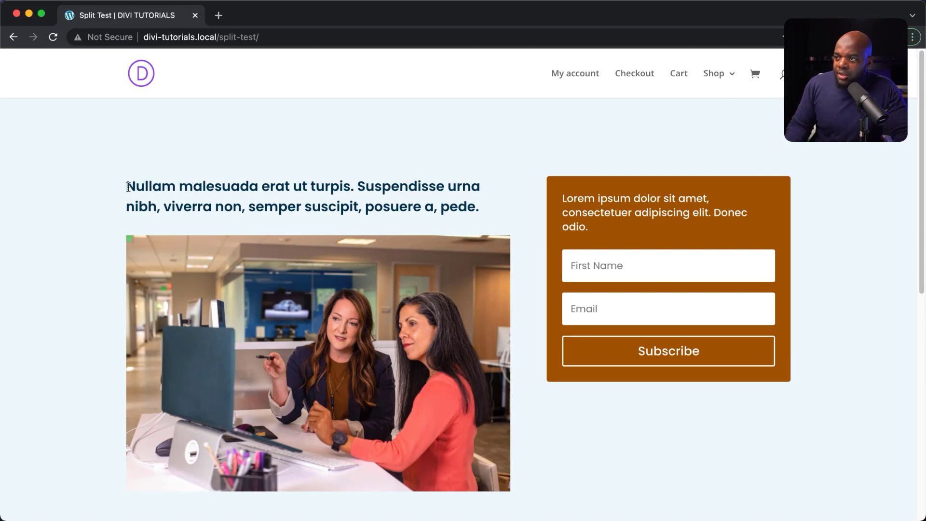
pyautogui.moveTo(127, 187); pyautogui.dragTo(492, 198)
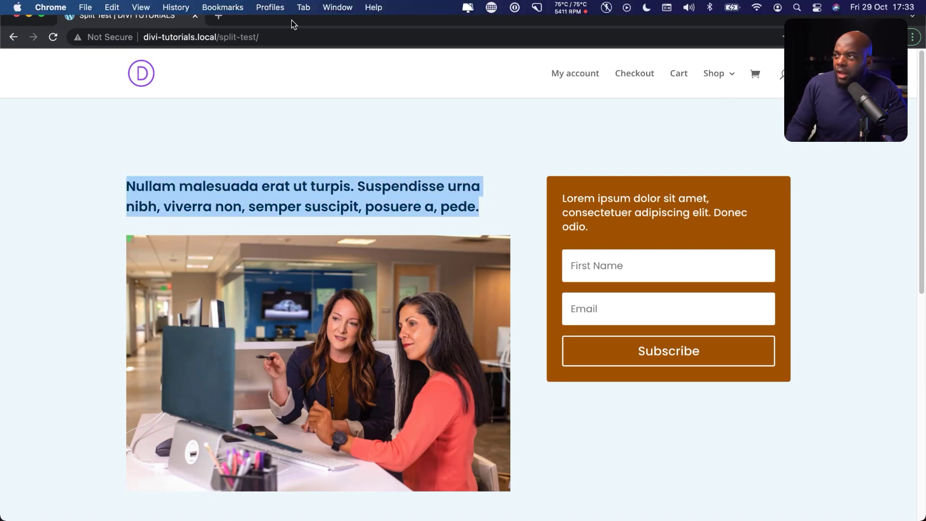
pyautogui.moveTo(274, 19); pyautogui.dragTo(343, 42)
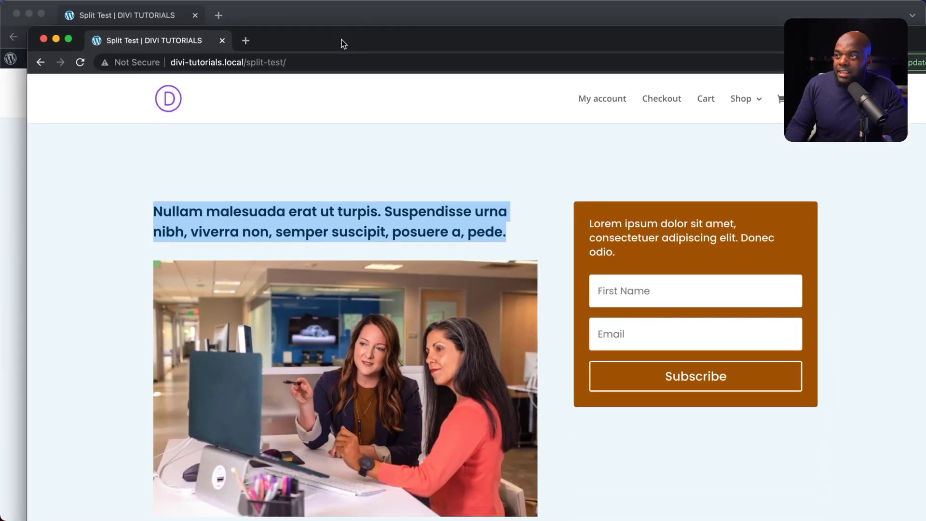
pyautogui.click(43, 39)
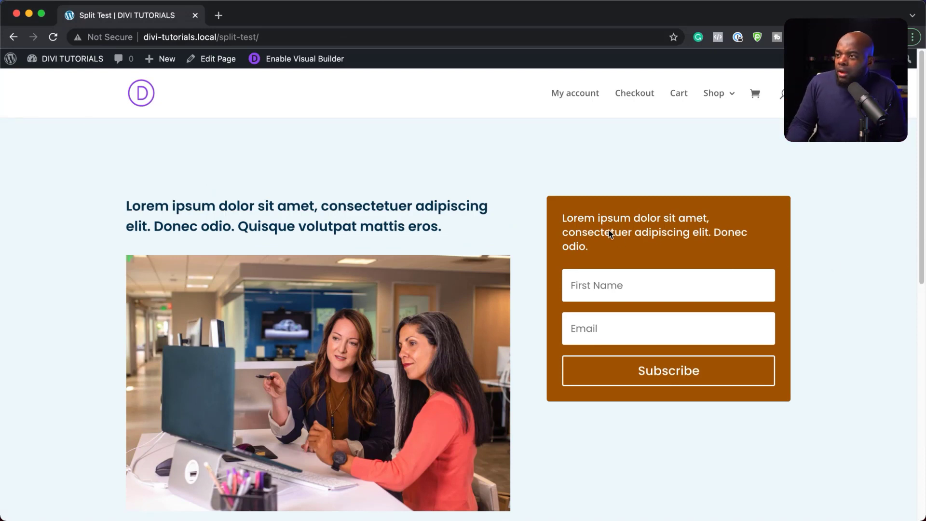
# Submit a test first name through the brown optin form, then reopen the visual editor
pyautogui.click(600, 289)
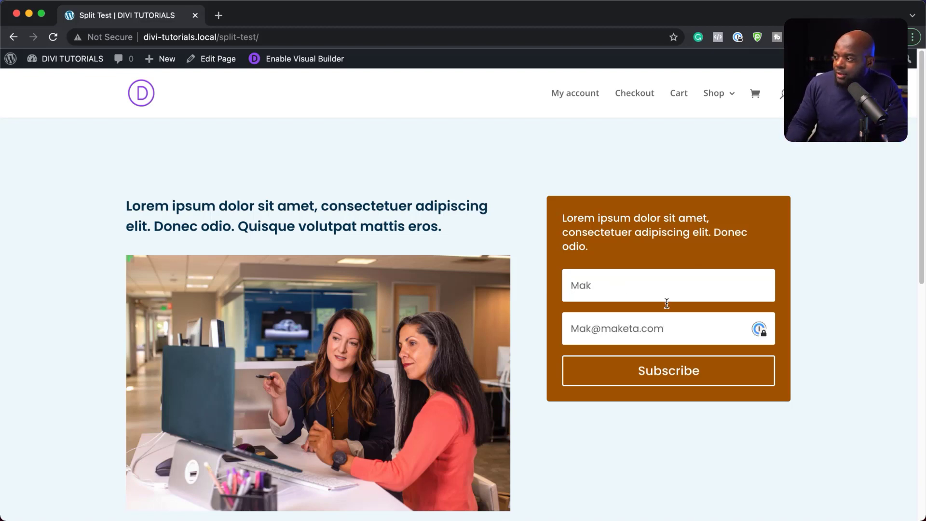
pyautogui.press('Return')
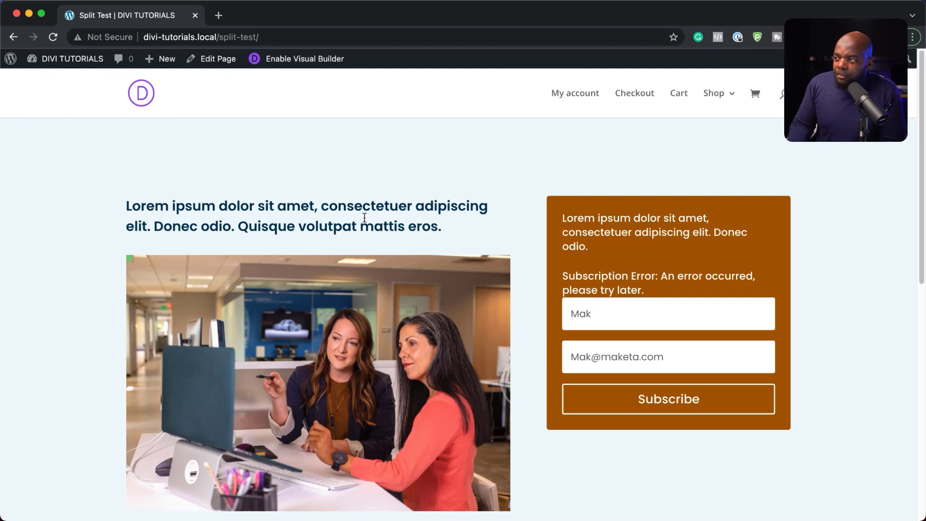
pyautogui.click(284, 64)
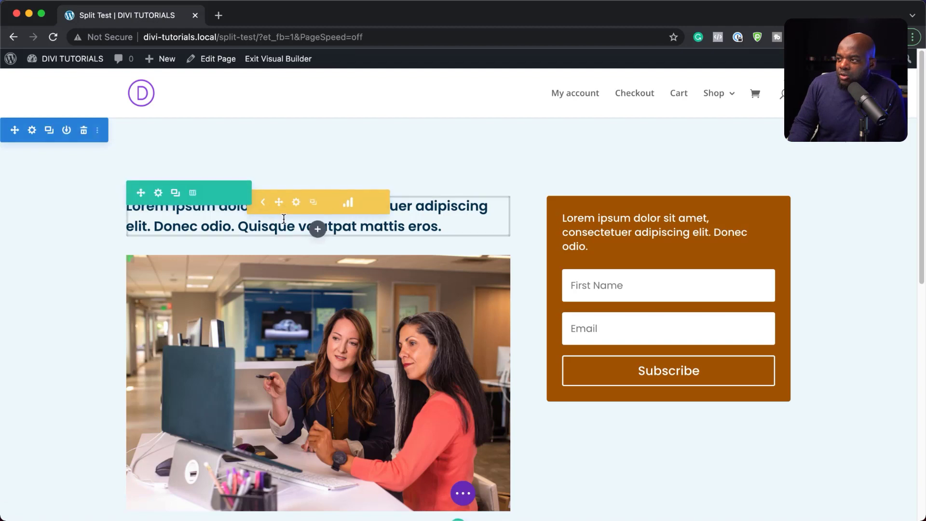
# Open the headline's Split Testing Statistics and scroll through impressions and clicks for both versions
pyautogui.click(350, 204)
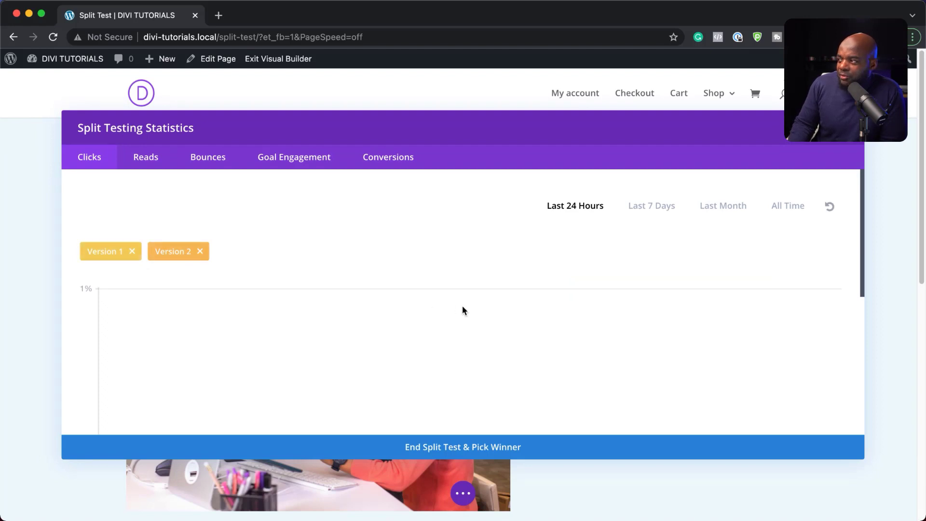
pyautogui.scroll(-3, 461, 310)
pyautogui.scroll(-3, 462, 310)
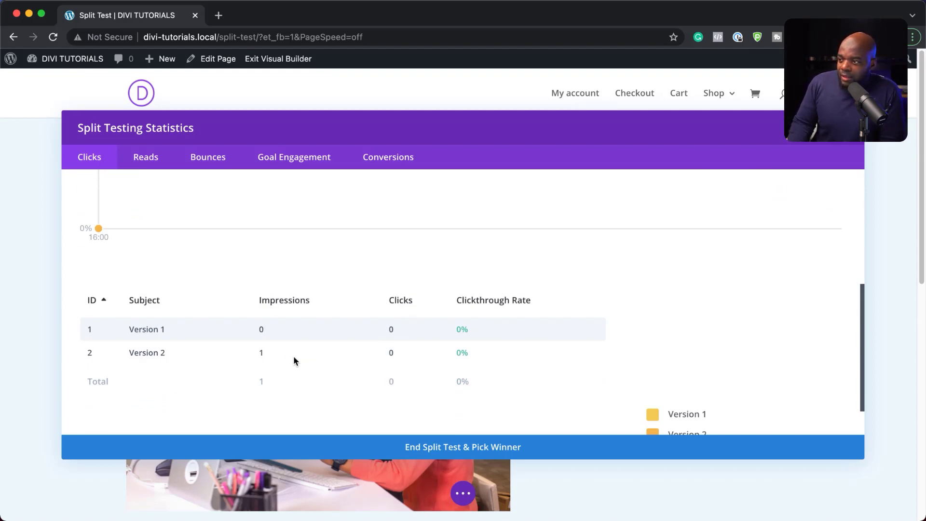
pyautogui.scroll(-1, 479, 368)
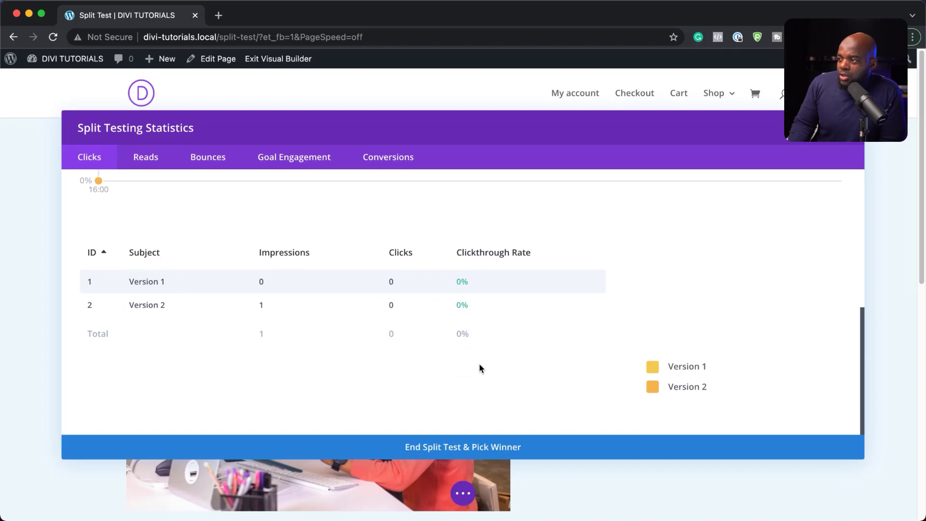
pyautogui.scroll(2, 164, 368)
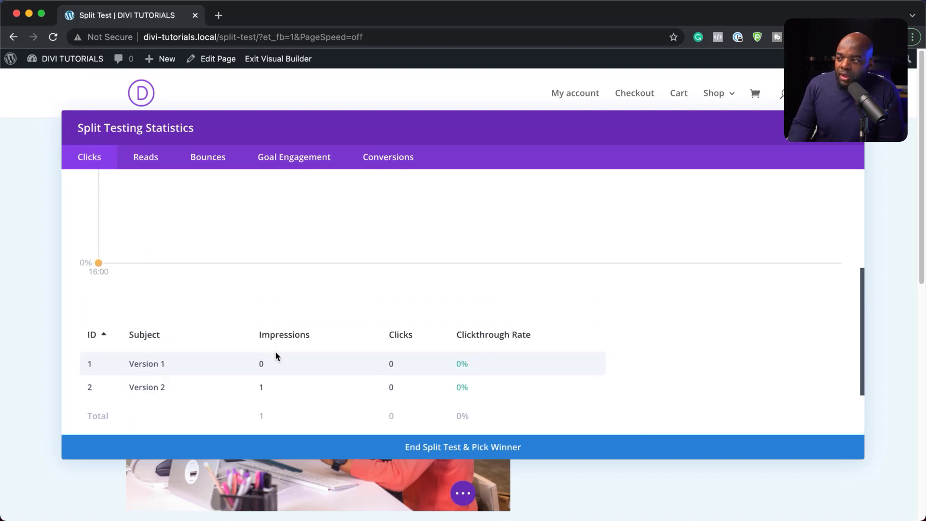
pyautogui.scroll(-2, 466, 409)
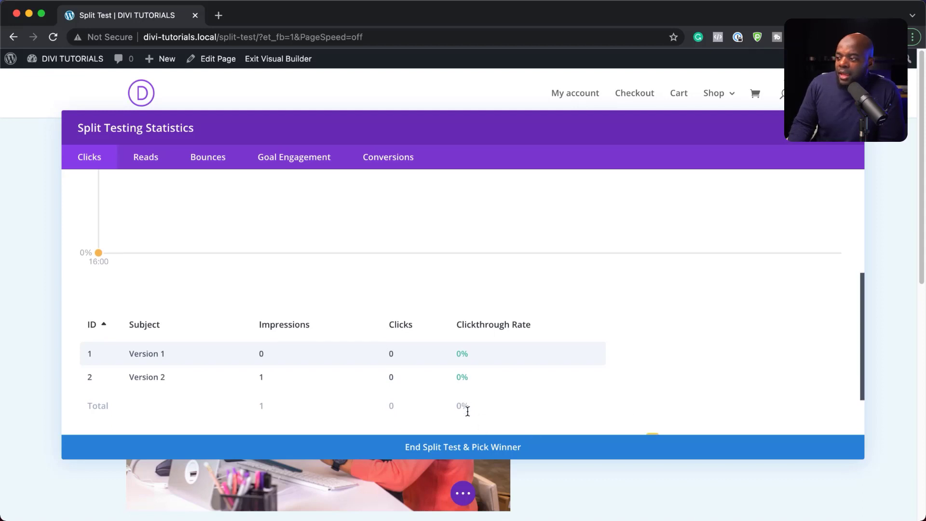
pyautogui.scroll(6, 413, 362)
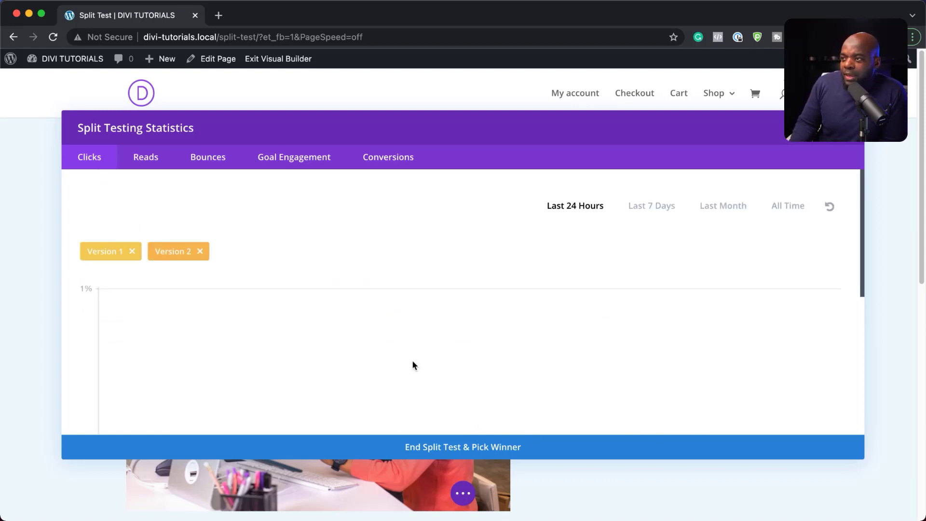